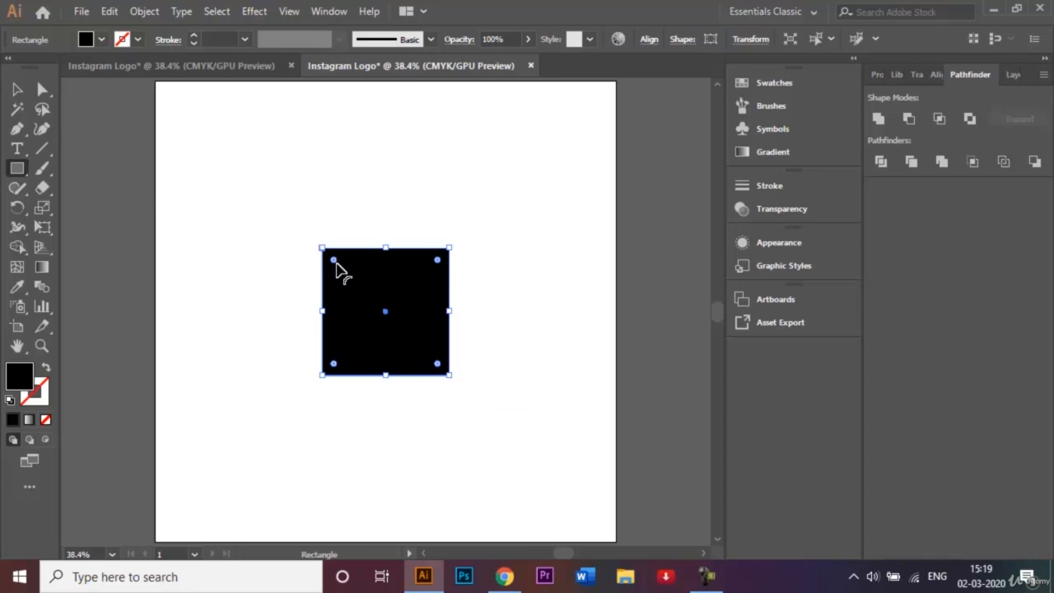
- Round all corners of the black square strongly, and paste a copy of the shape directly in front of it
drag(336, 263, 360, 291)
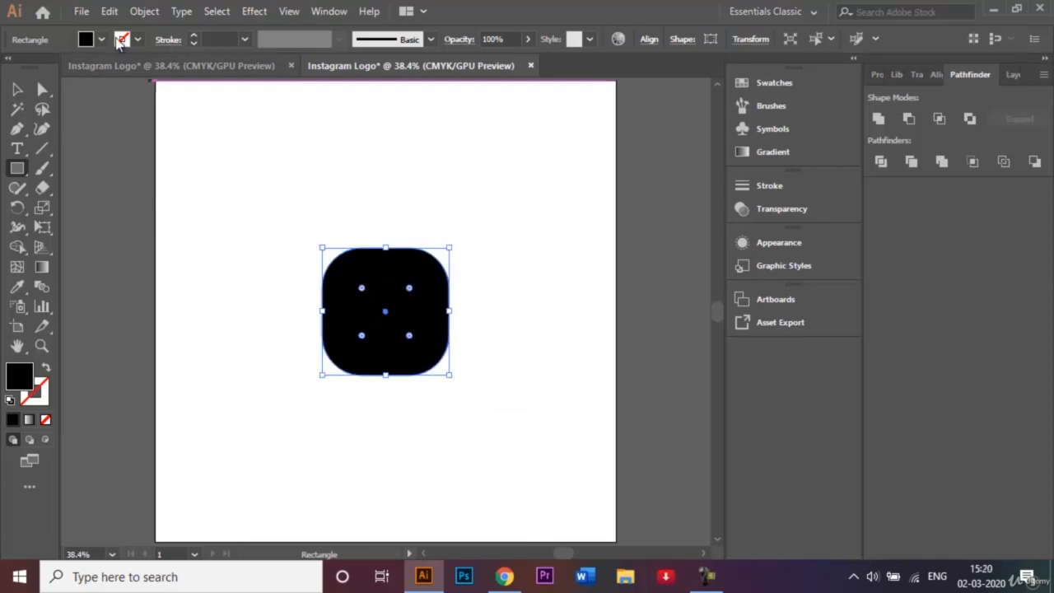
click(110, 11)
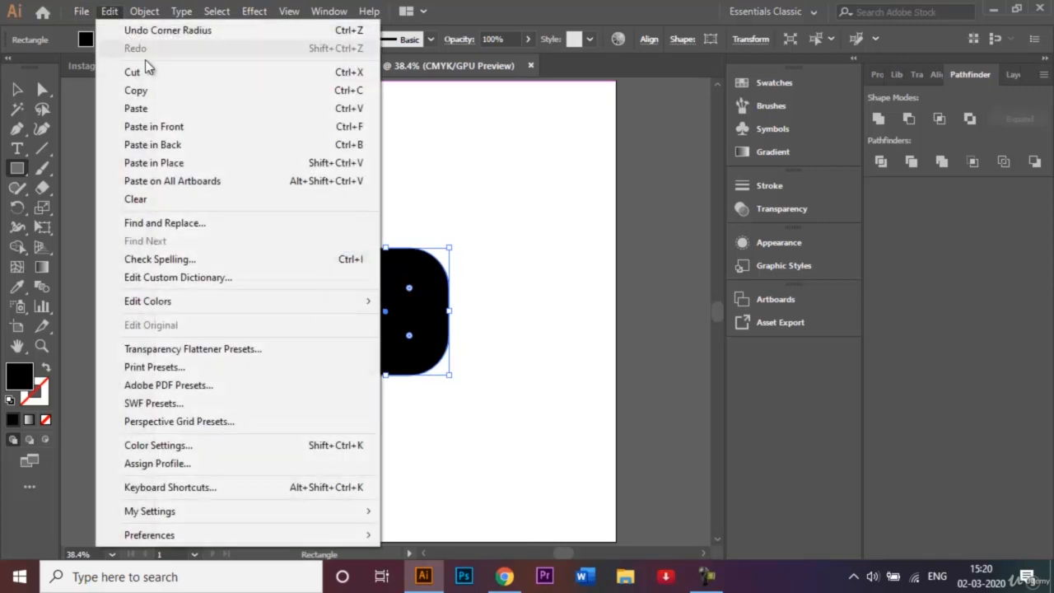
click(165, 92)
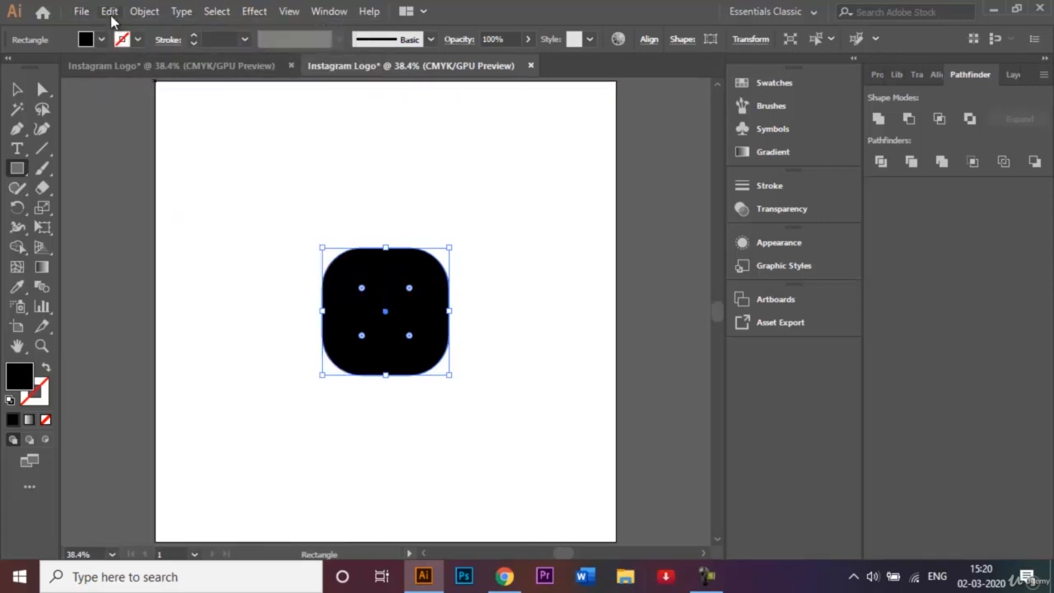
click(112, 17)
click(155, 126)
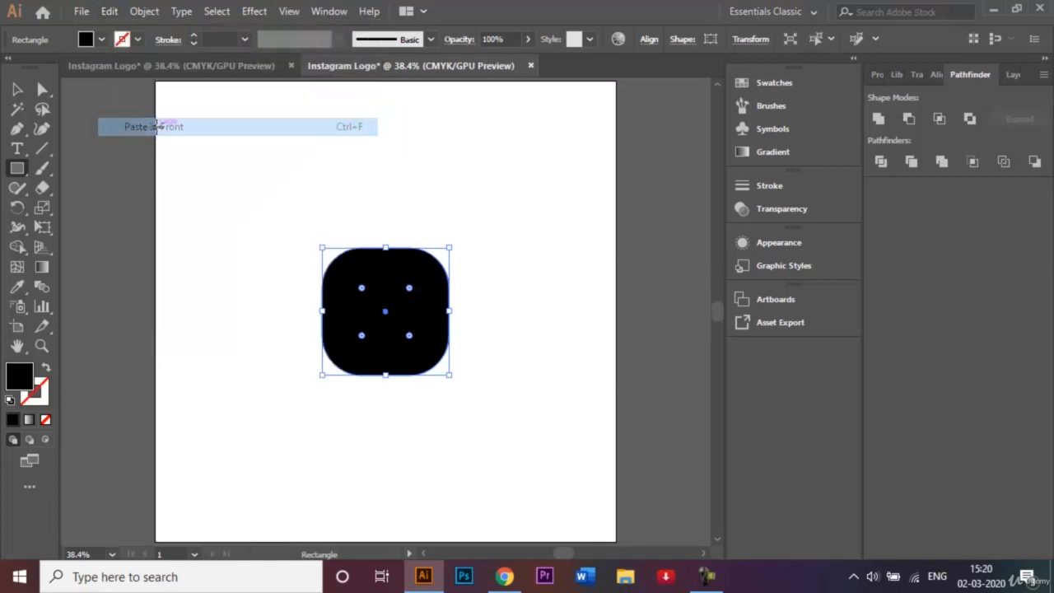
- Fill the front copy with CMYK Cyan and scale it down evenly about its centre, leaving a wide black border around it
click(102, 39)
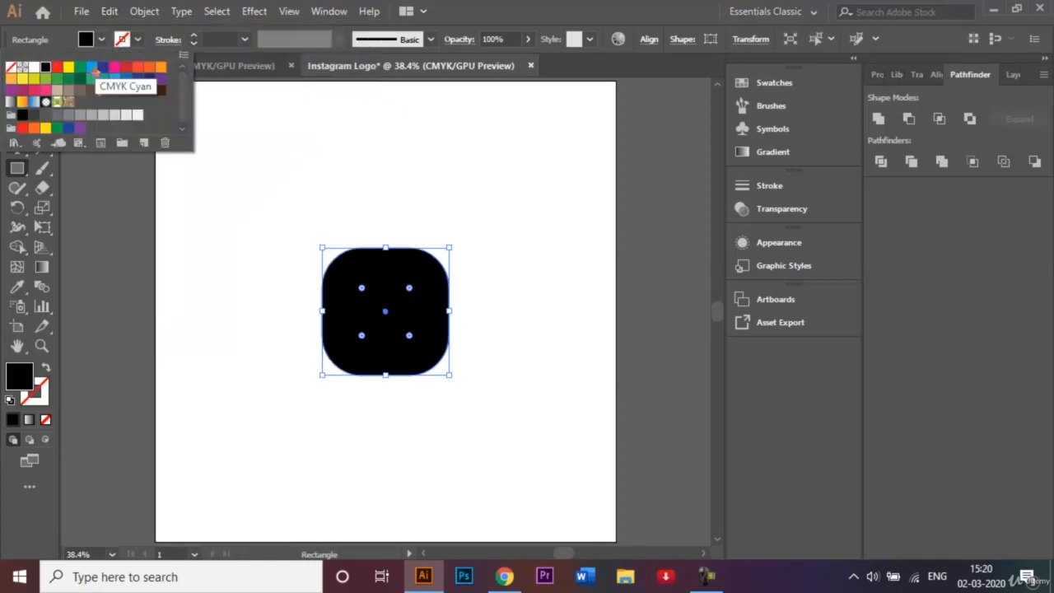
click(92, 68)
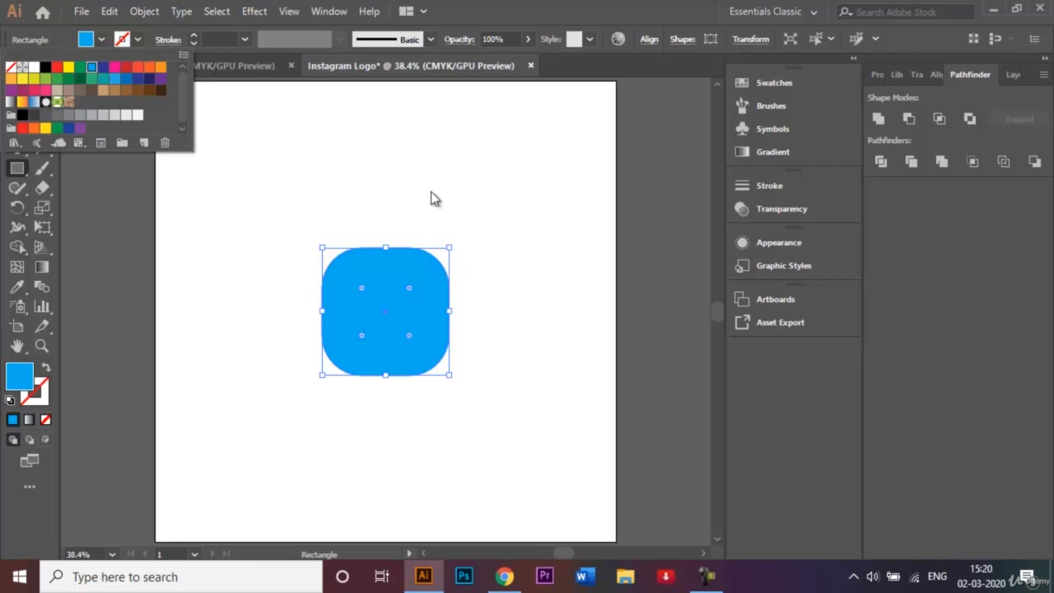
click(193, 188)
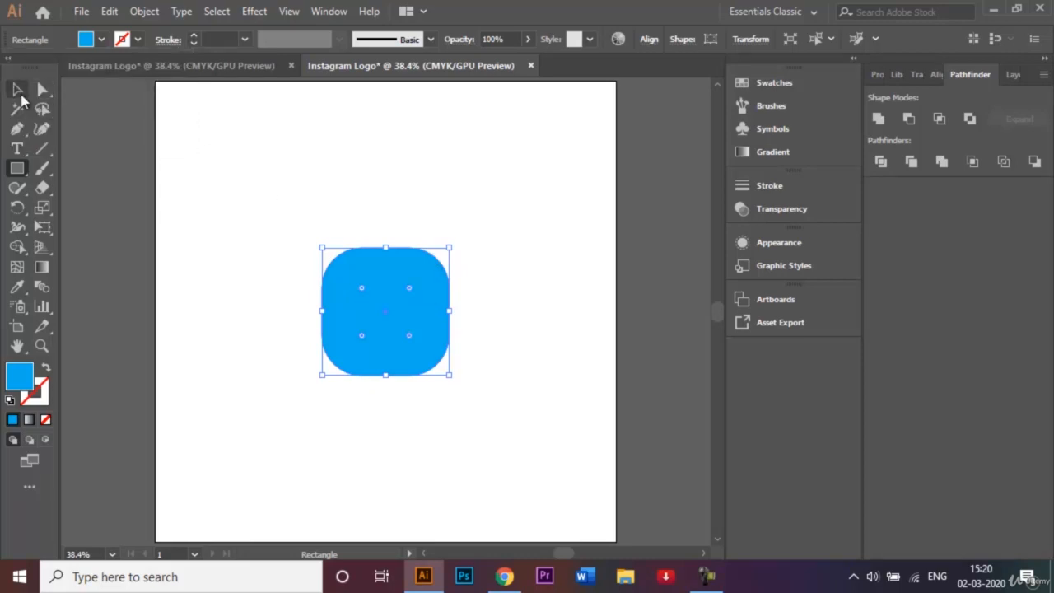
click(18, 91)
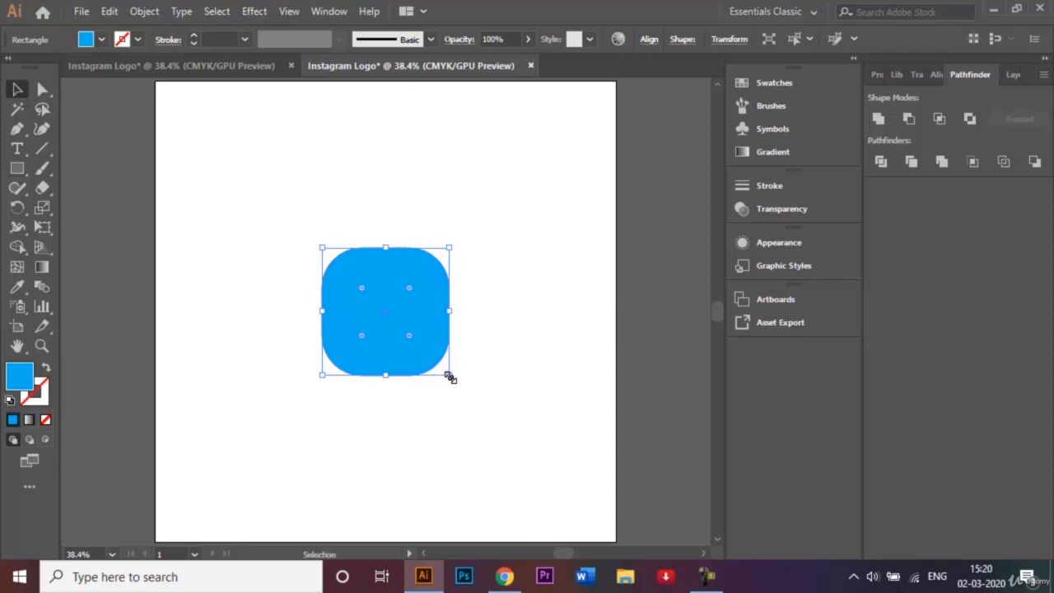
drag(449, 375, 425, 350)
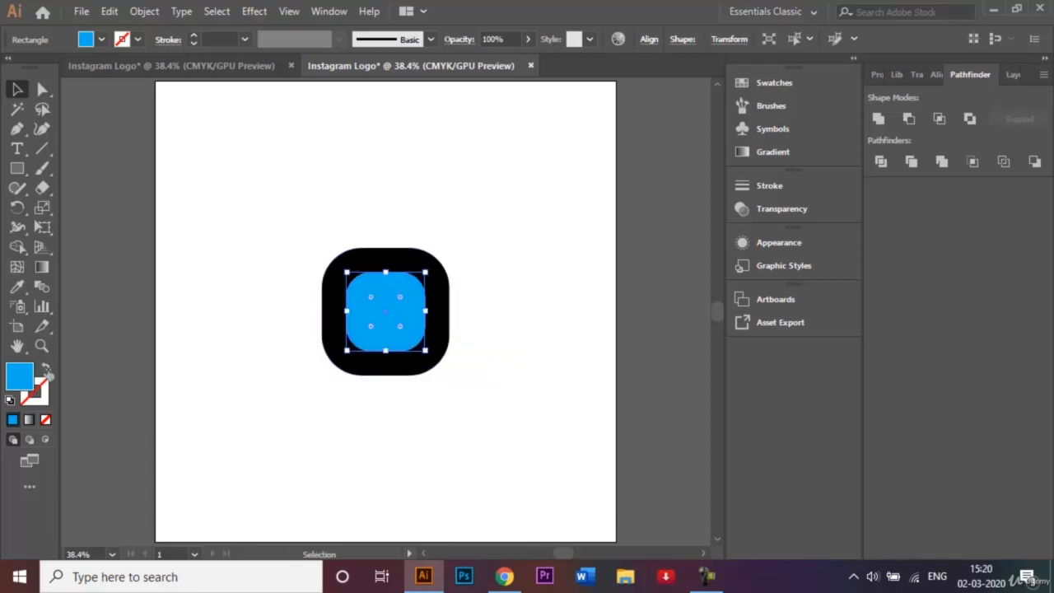
- Swap the inner shape's fill to its stroke, and make that outline white and 18 pt thick
key(shift+x)
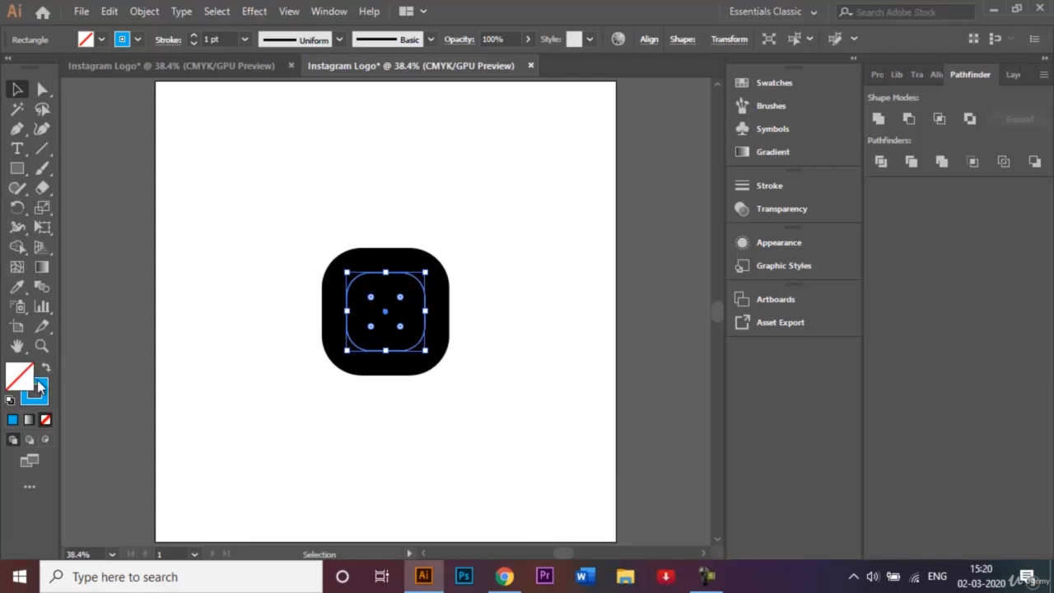
click(139, 39)
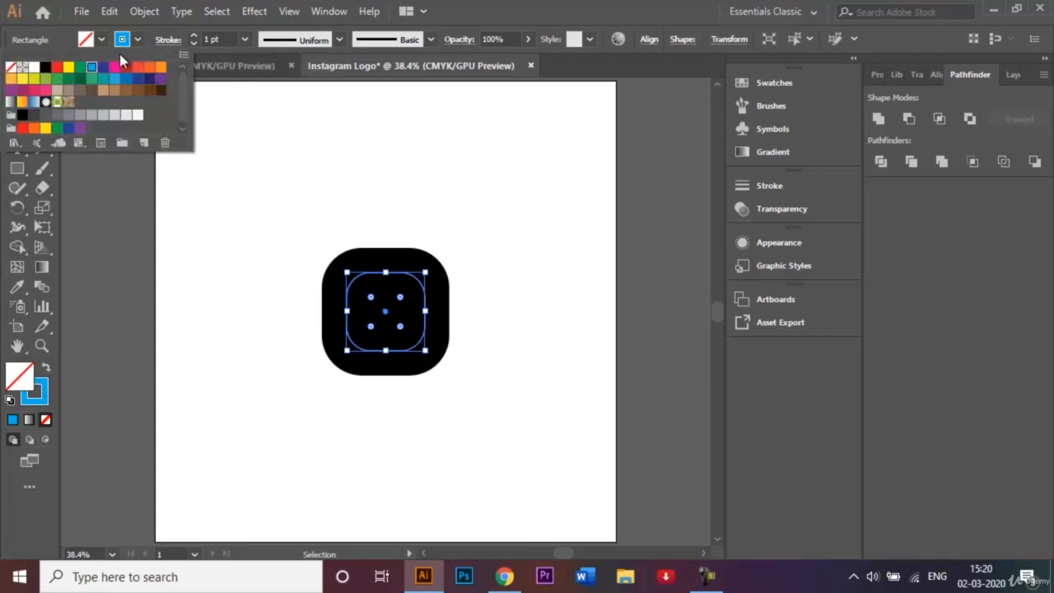
click(34, 68)
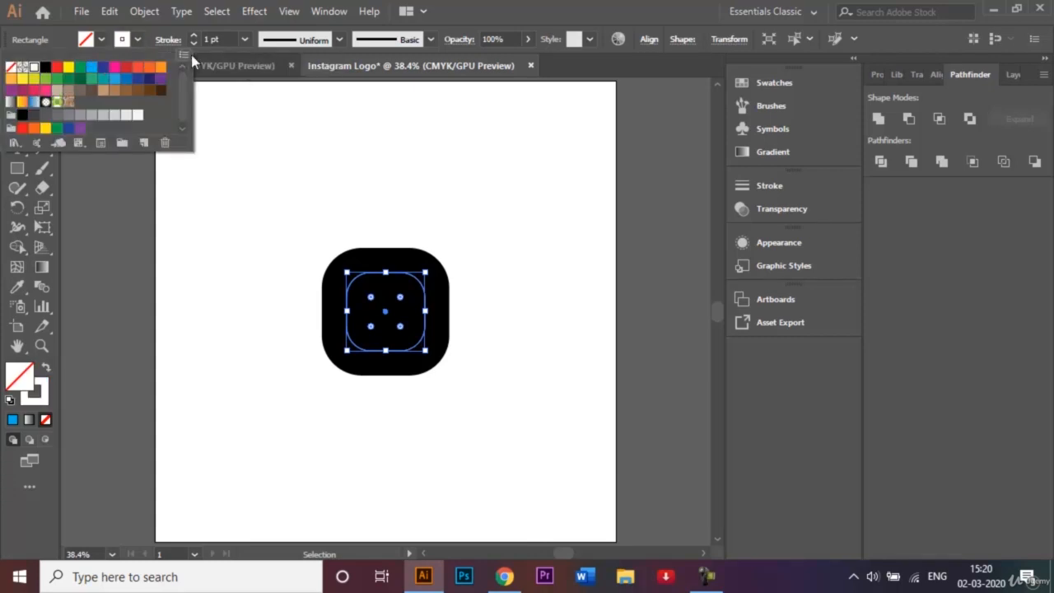
click(244, 41)
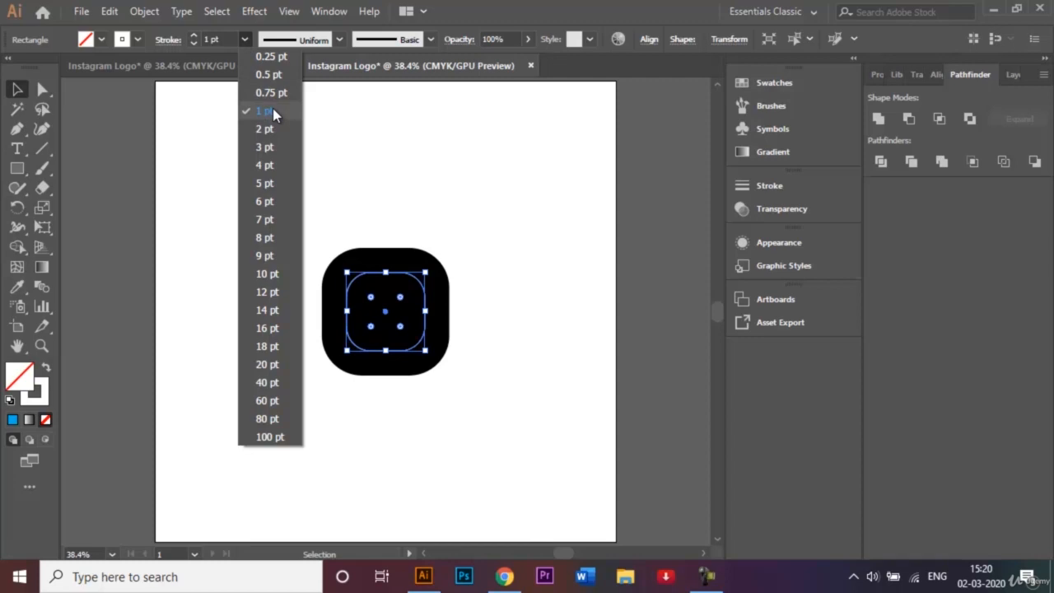
click(283, 346)
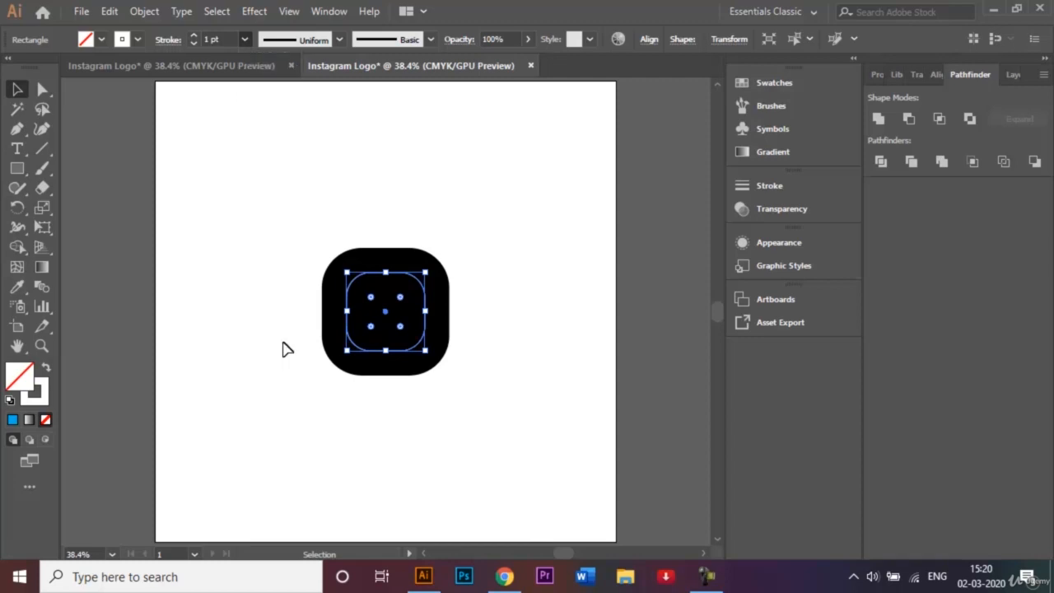
click(218, 201)
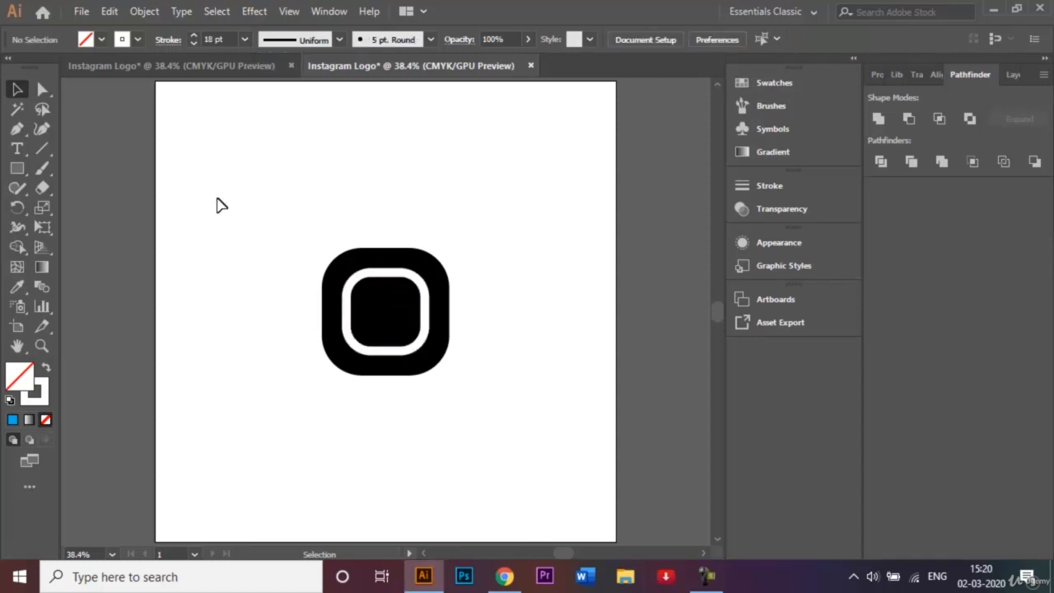
click(18, 169)
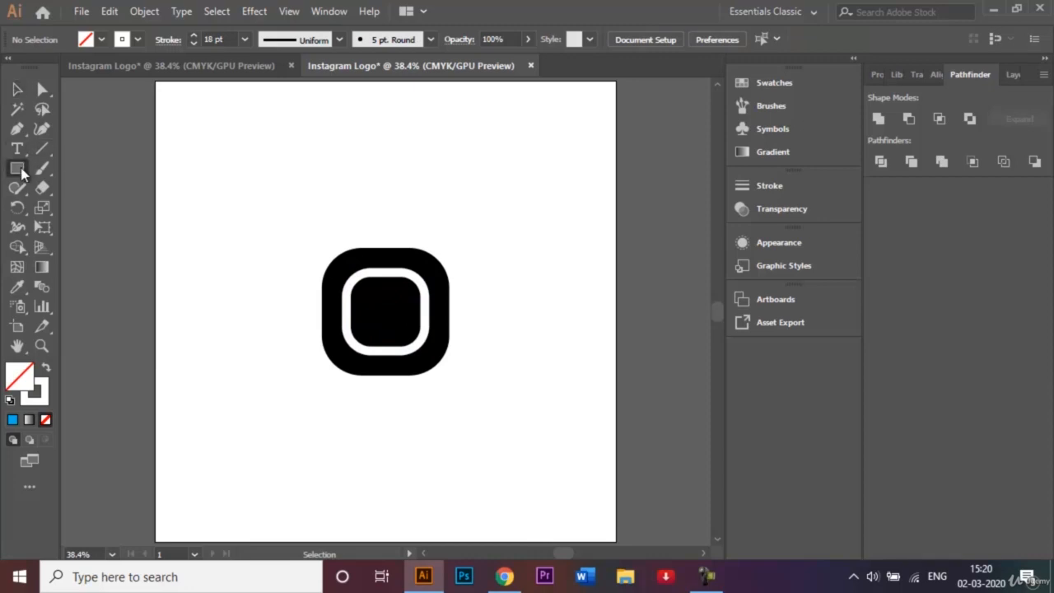
click(226, 94)
click(518, 262)
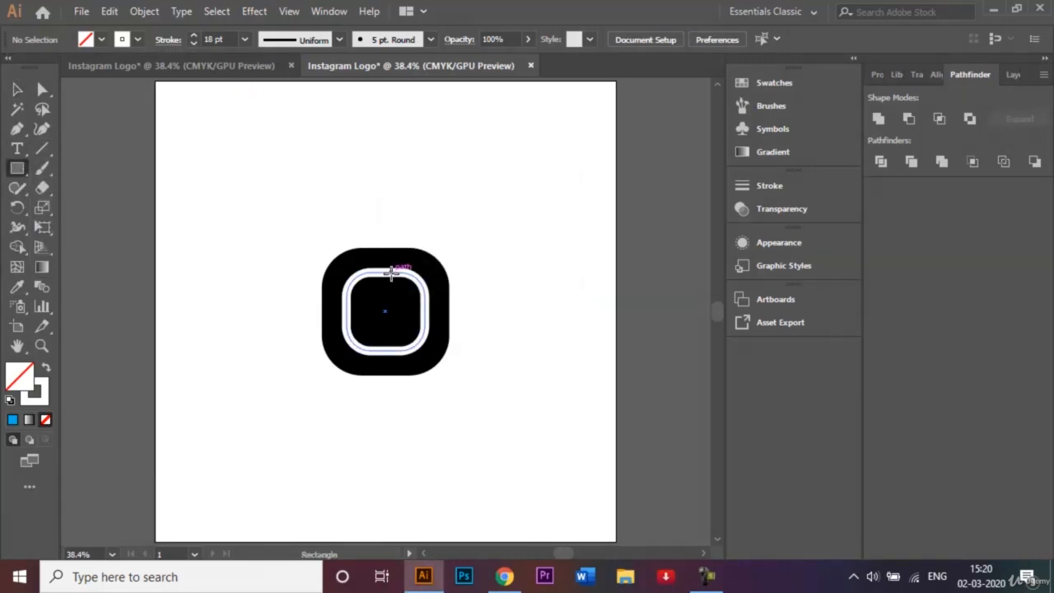
- Set the stroke weight of the white inner rounded square to 14 pt
click(18, 89)
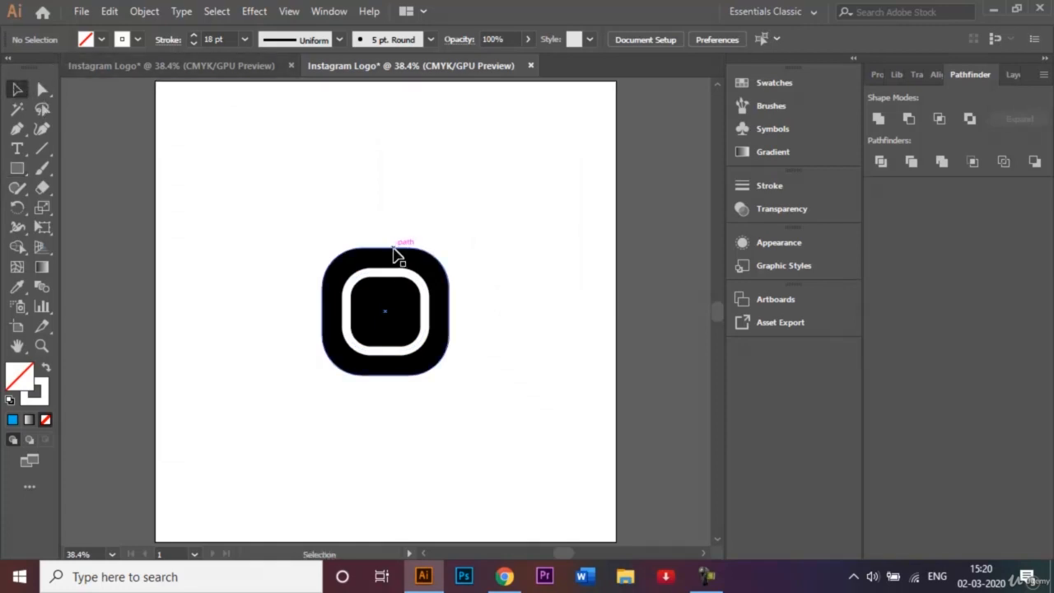
click(396, 279)
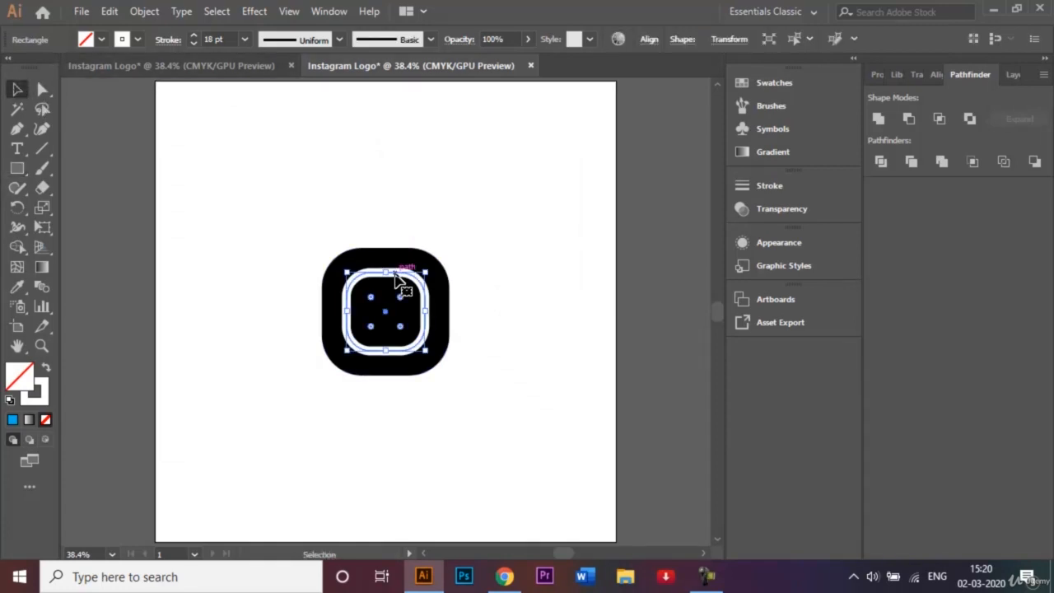
click(245, 39)
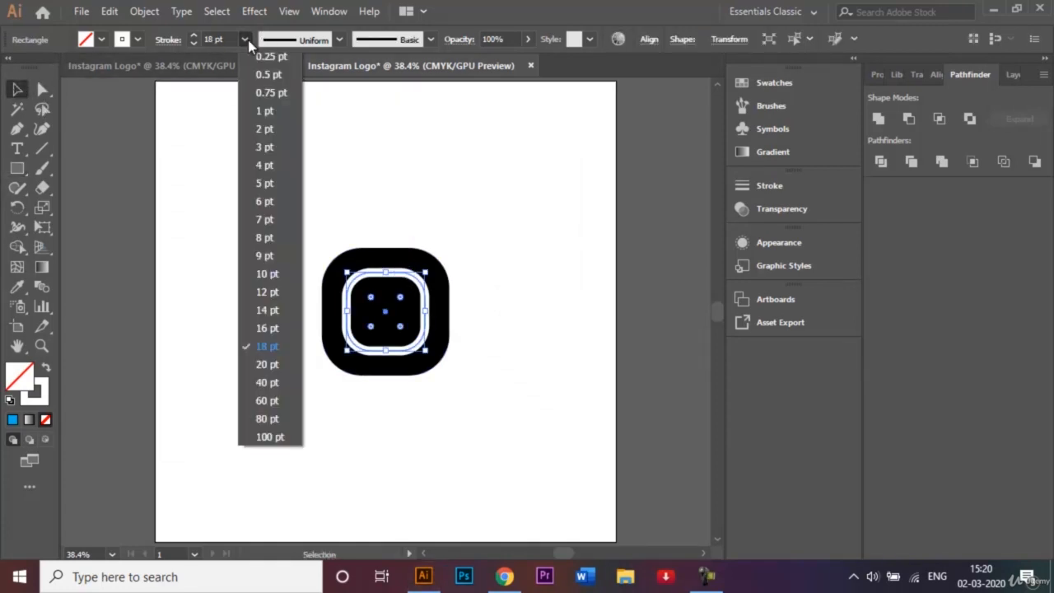
click(276, 311)
click(261, 298)
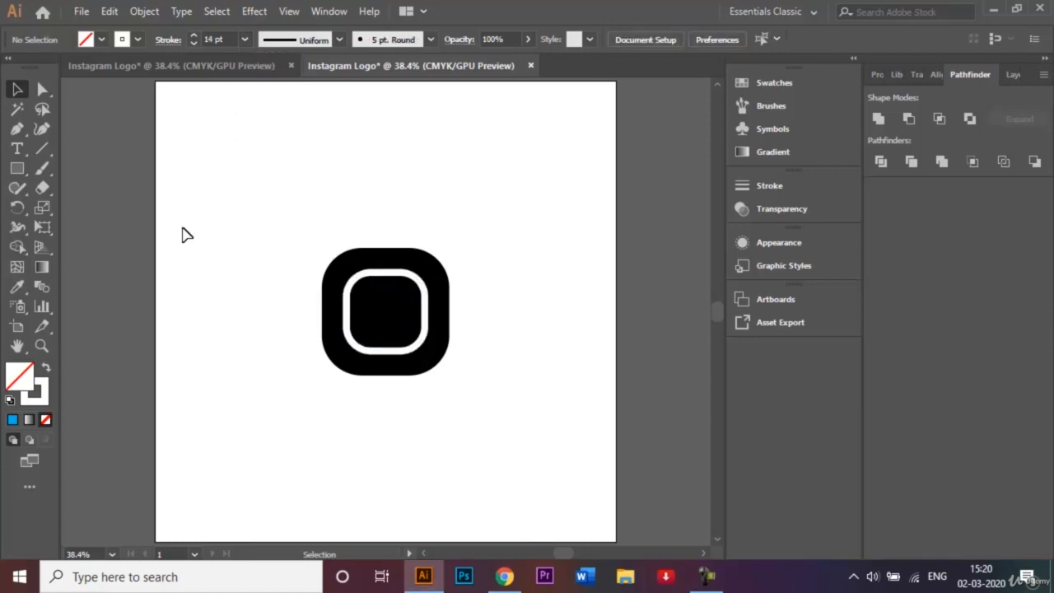
- Draw an unfilled circle about 78 px wide with a white 14 pt outline, centred inside the inner rounded square
click(18, 170)
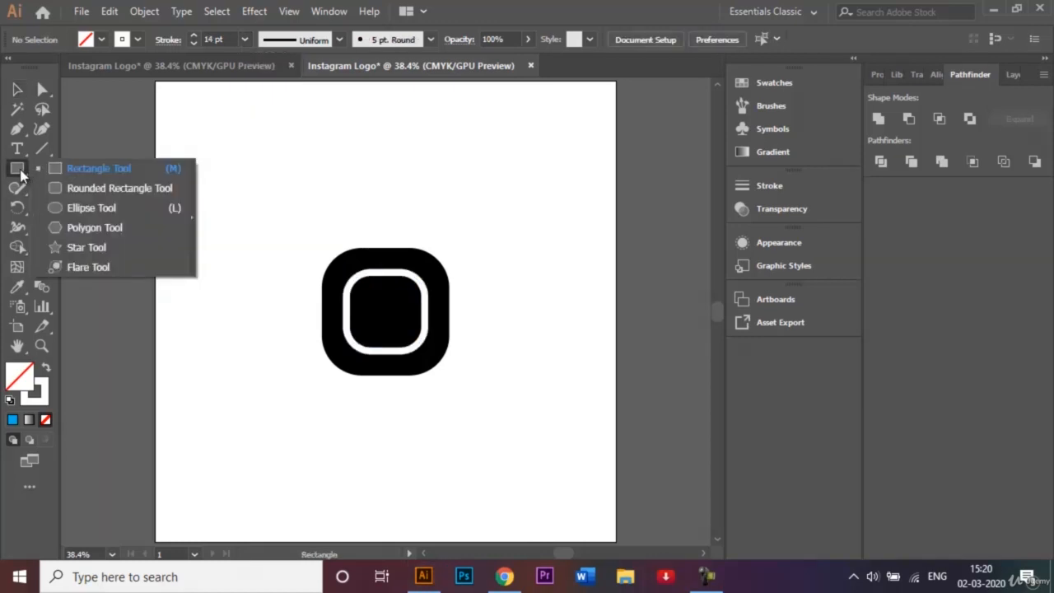
click(74, 206)
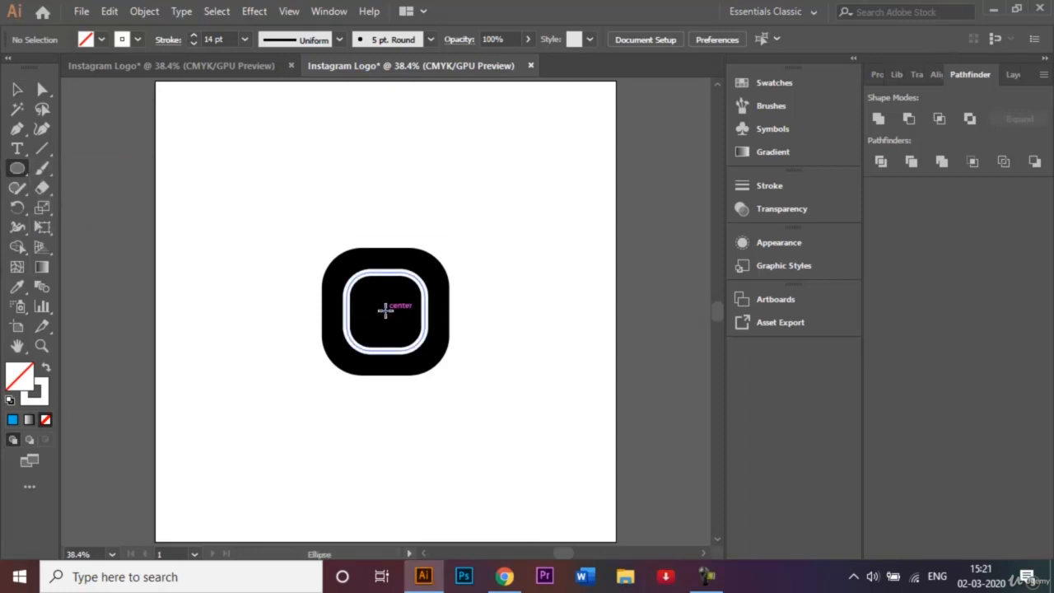
drag(385, 310, 407, 327)
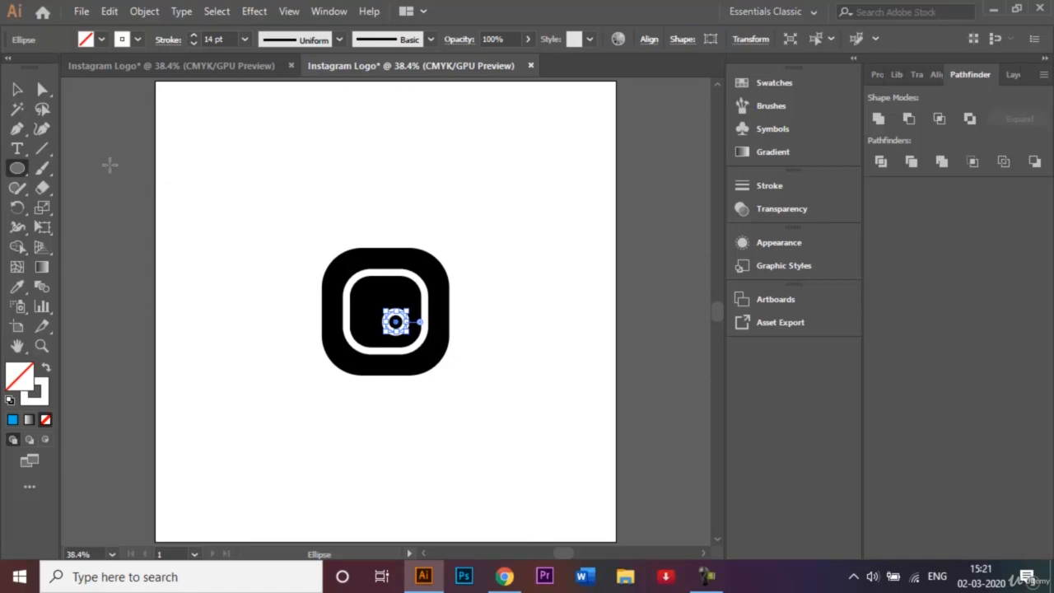
key(Delete)
key(ctrl+plus)
key(ctrl+plus)
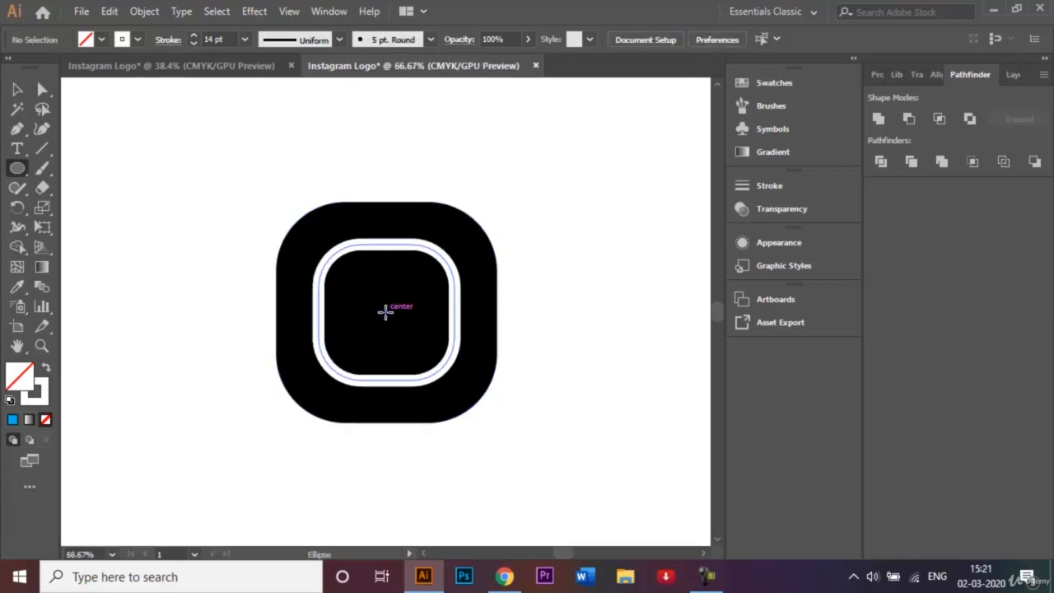
drag(385, 311, 419, 341)
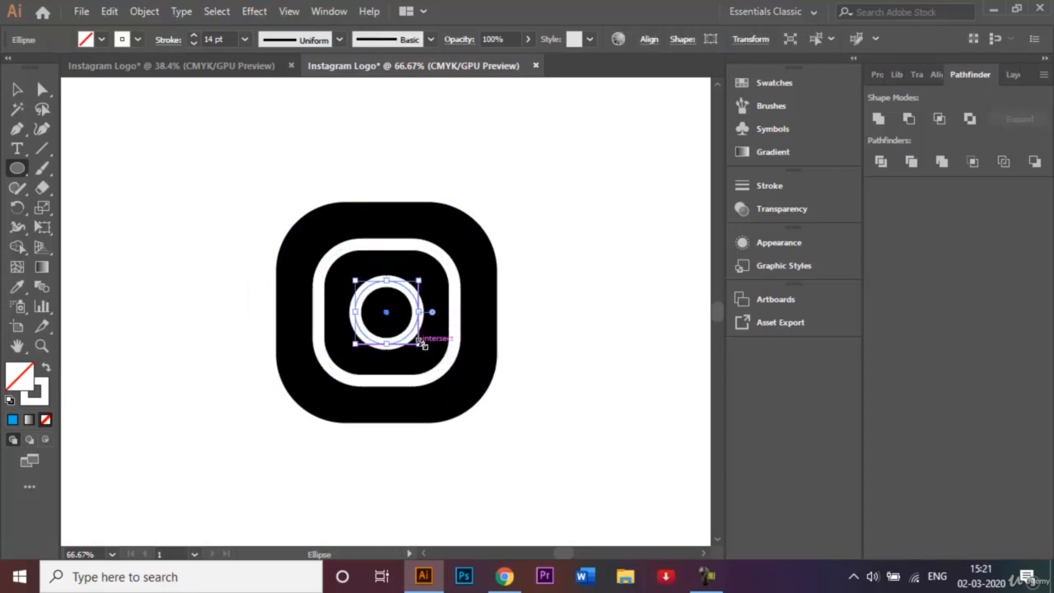
click(17, 90)
click(152, 137)
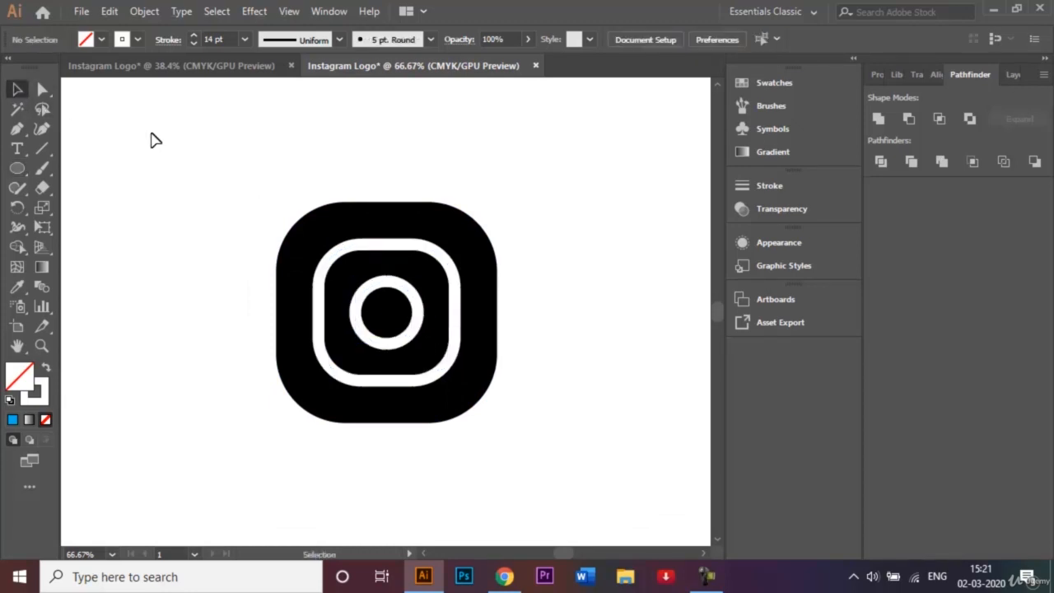
- Draw a small circle inside the white frame's upper-right corner, and swap its colours to a white fill with no stroke
click(17, 168)
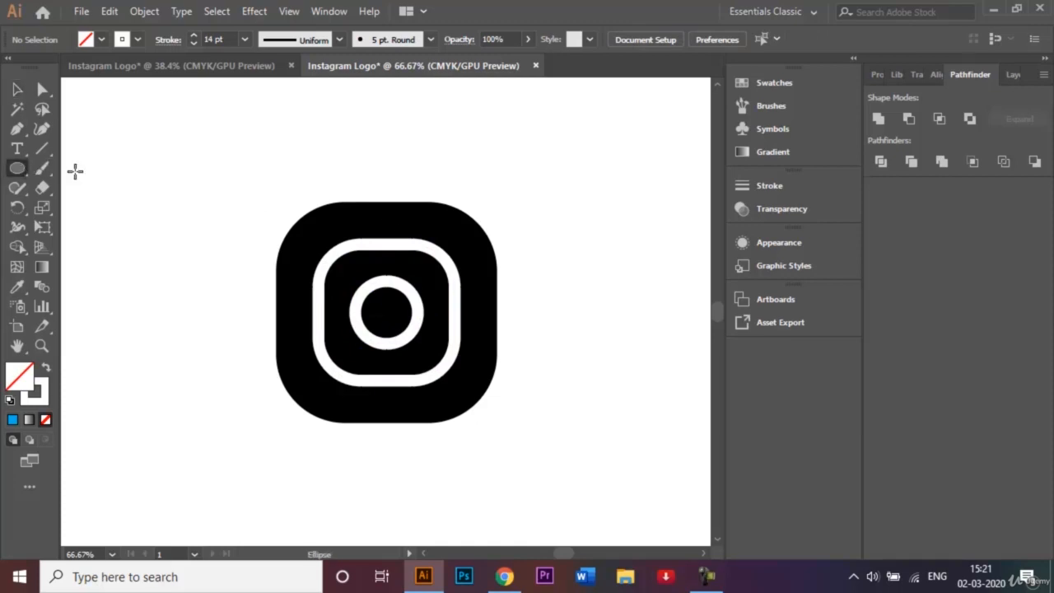
click(422, 266)
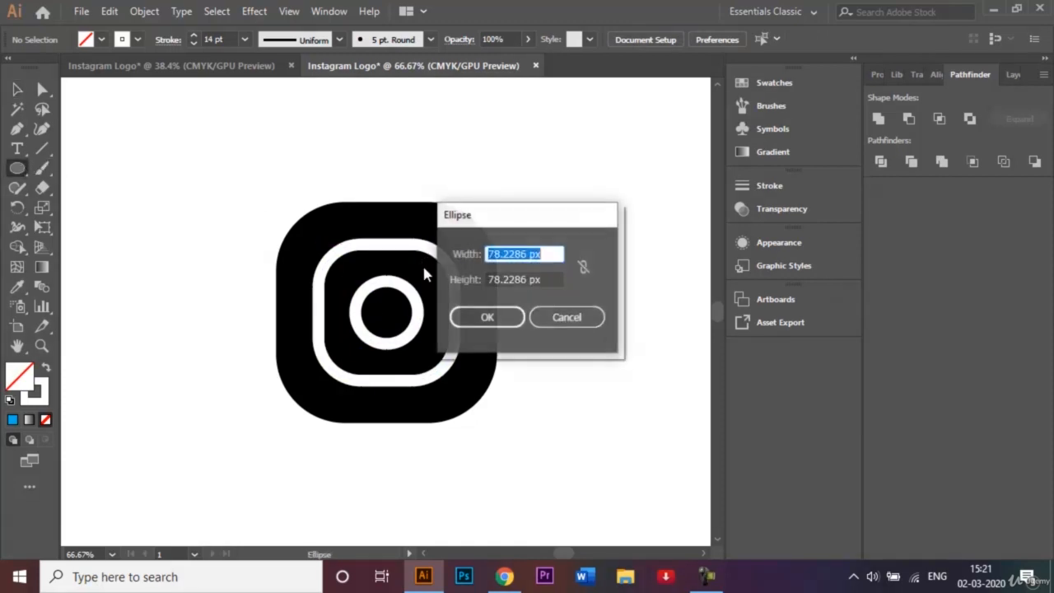
click(570, 317)
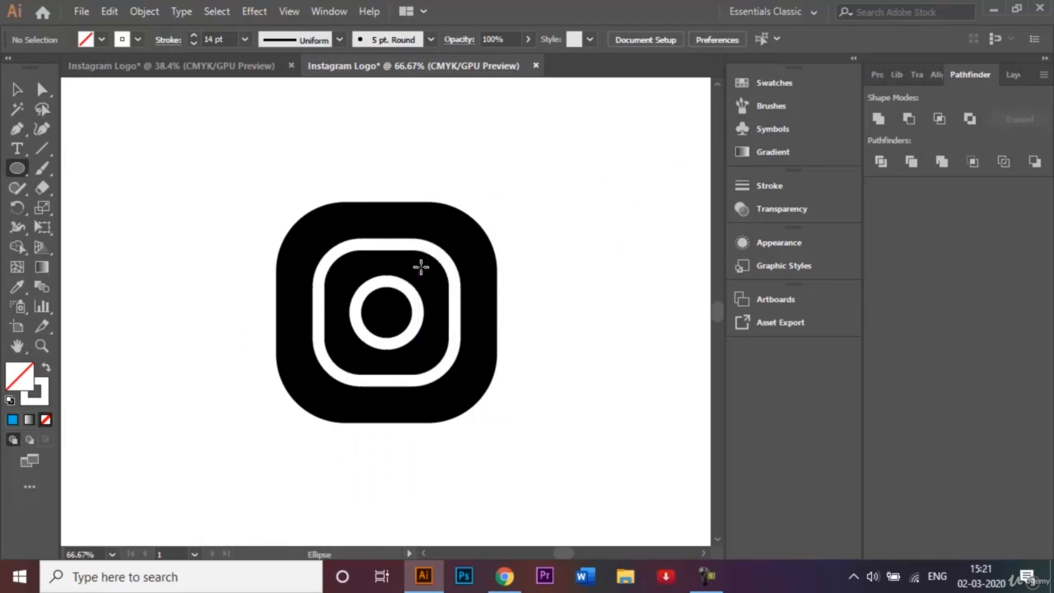
mouse_move(424, 268)
mouse_down()
mouse_move(431, 278)
mouse_move(423, 264)
mouse_up()
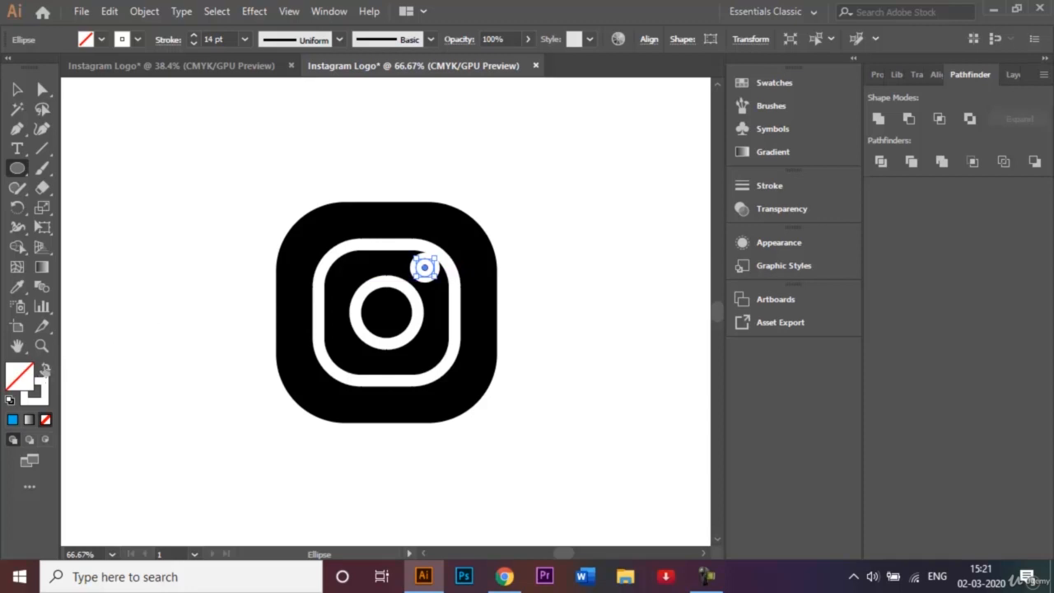
click(45, 370)
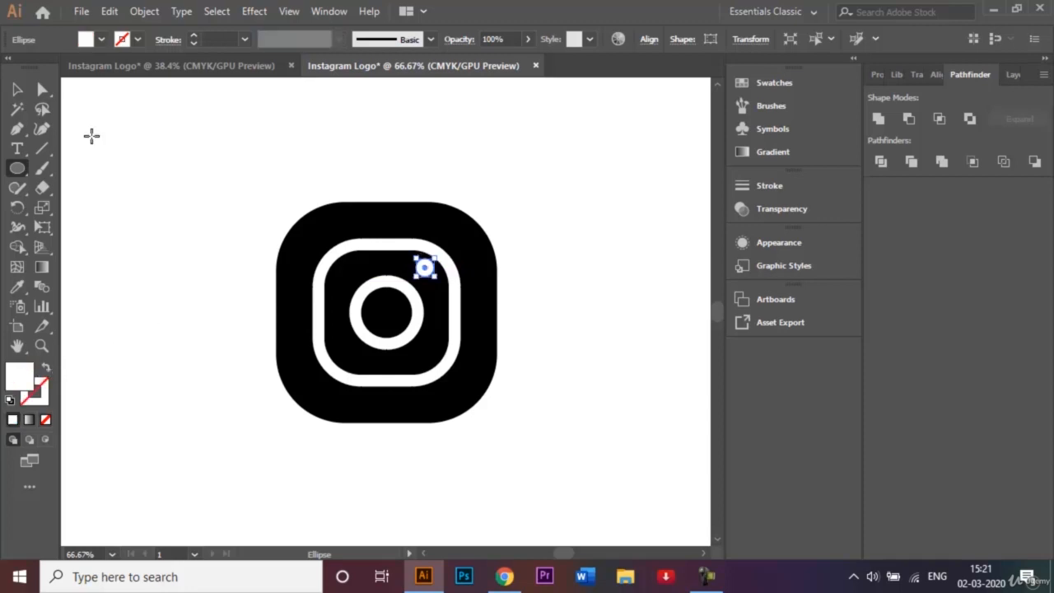
- Nudge the small white dot so it sits between the frame's upper-right corner and the central ring, clear of both
click(9, 92)
key(shift+Left)
key(Right)
key(Right)
key(Right)
key(Right)
key(Right)
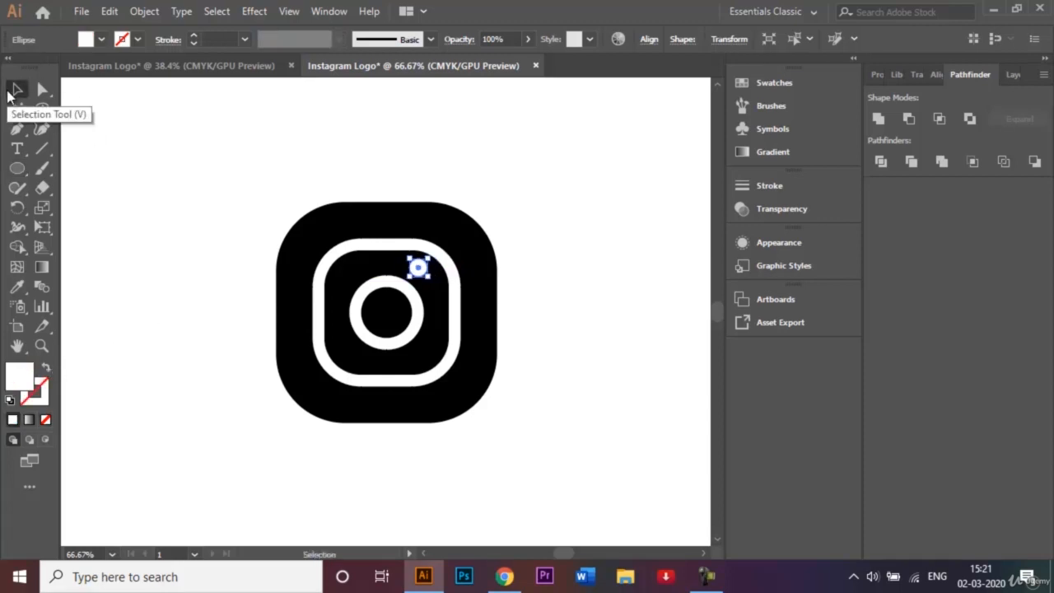
key(Down)
key(Down)
key(Down)
key(Down)
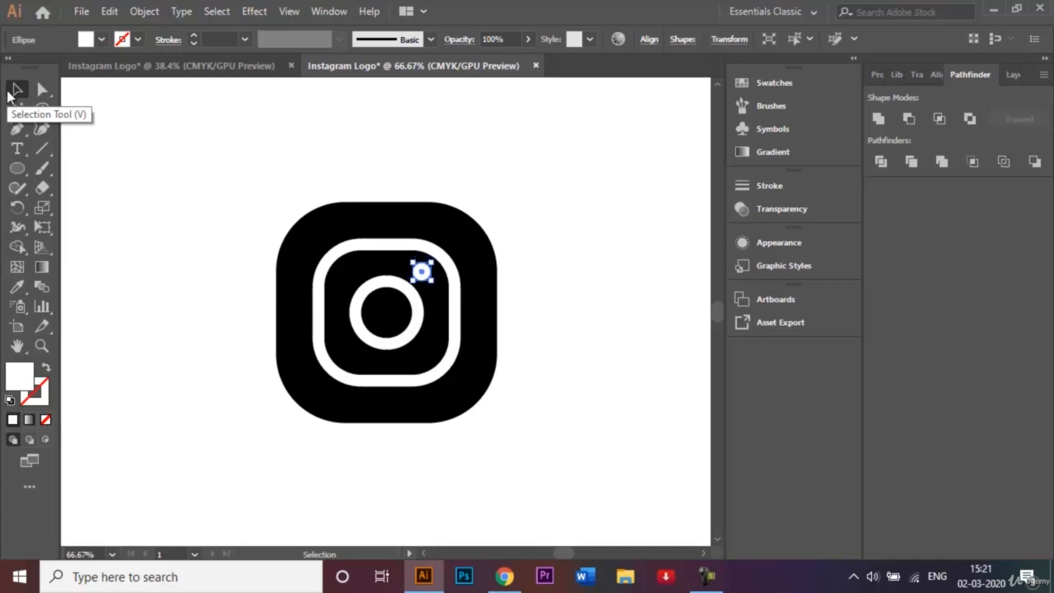
key(Right)
key(Up)
key(Right)
key(Up)
key(Right)
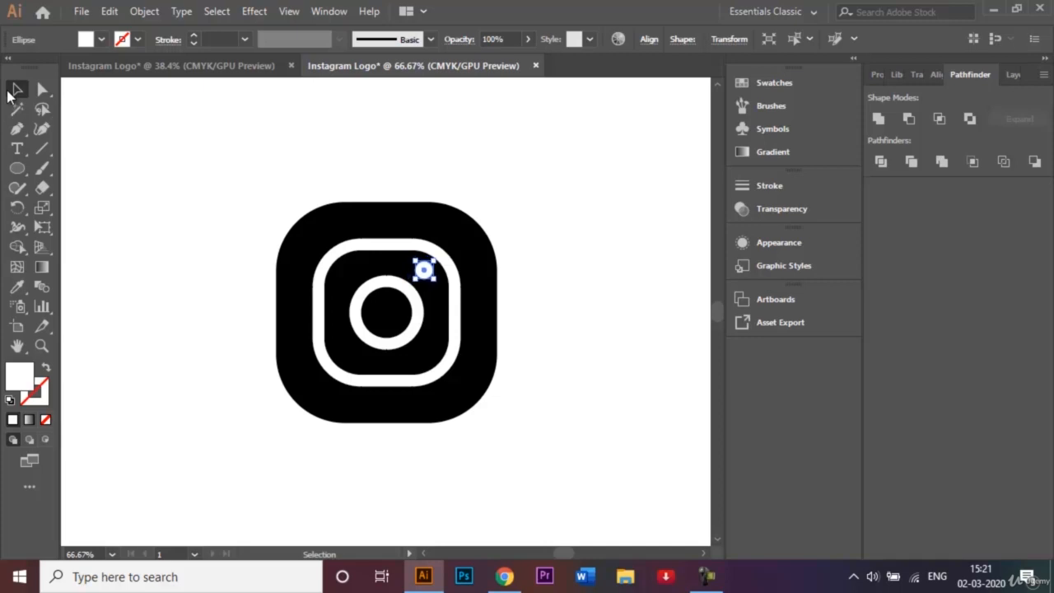
- Try to unite the white frame, small dot and central ring into one shape, and undo the result
click(293, 178)
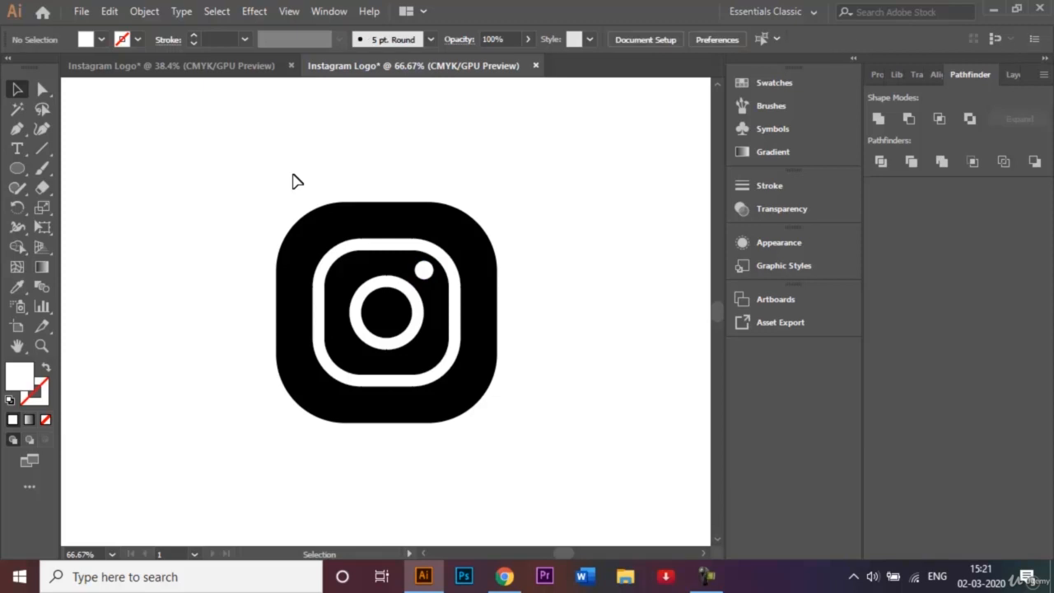
drag(258, 189, 520, 447)
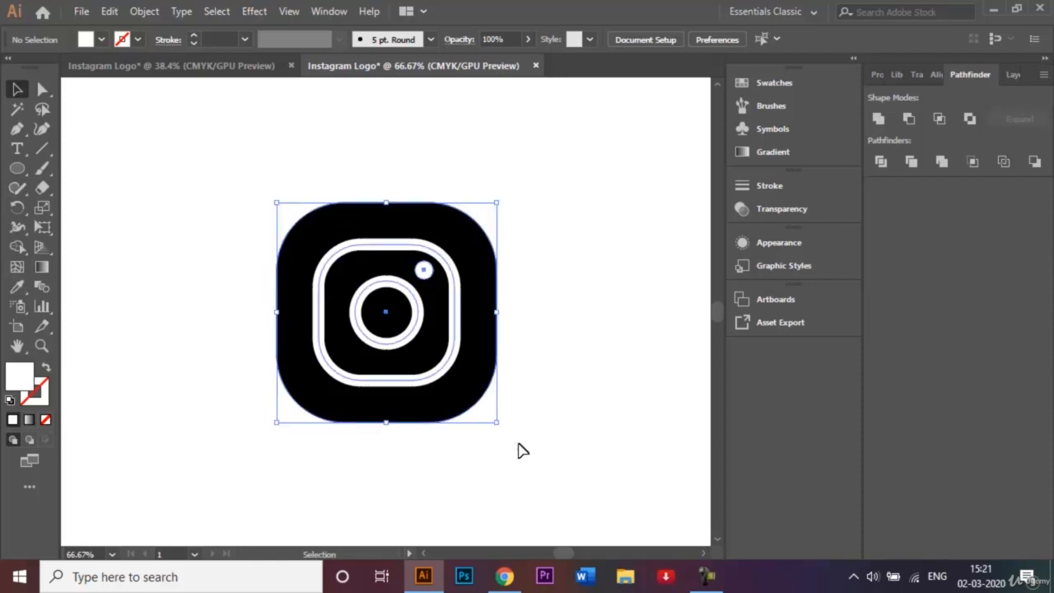
click(552, 417)
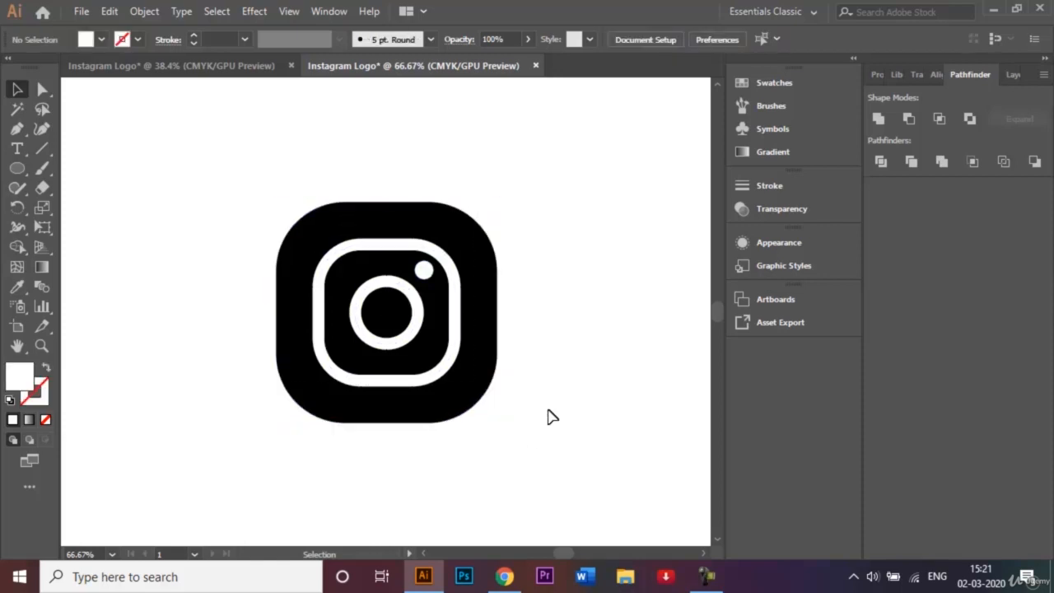
click(458, 273)
shift+click(423, 269)
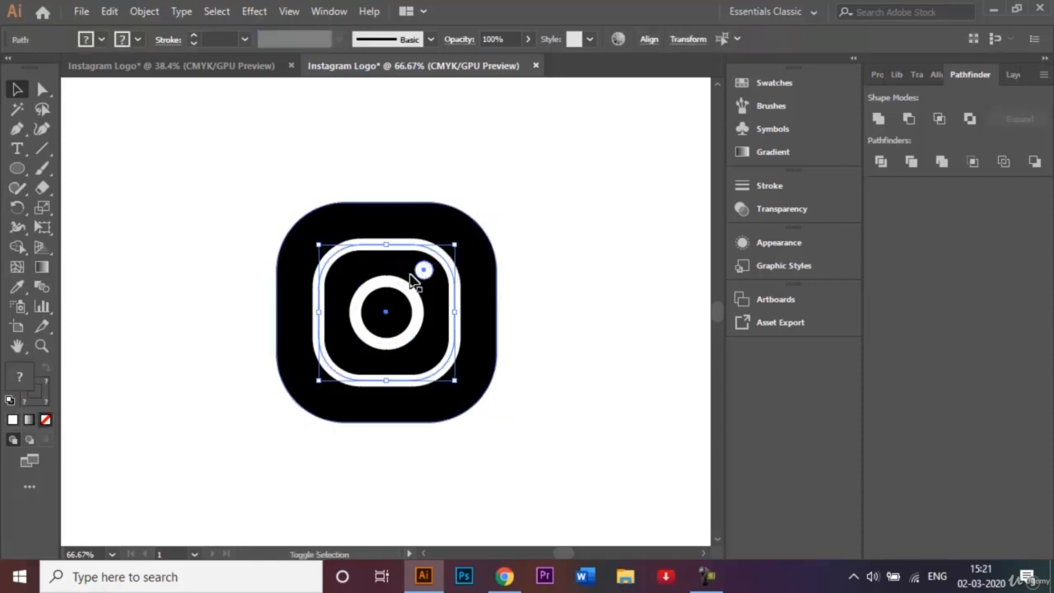
shift+click(405, 280)
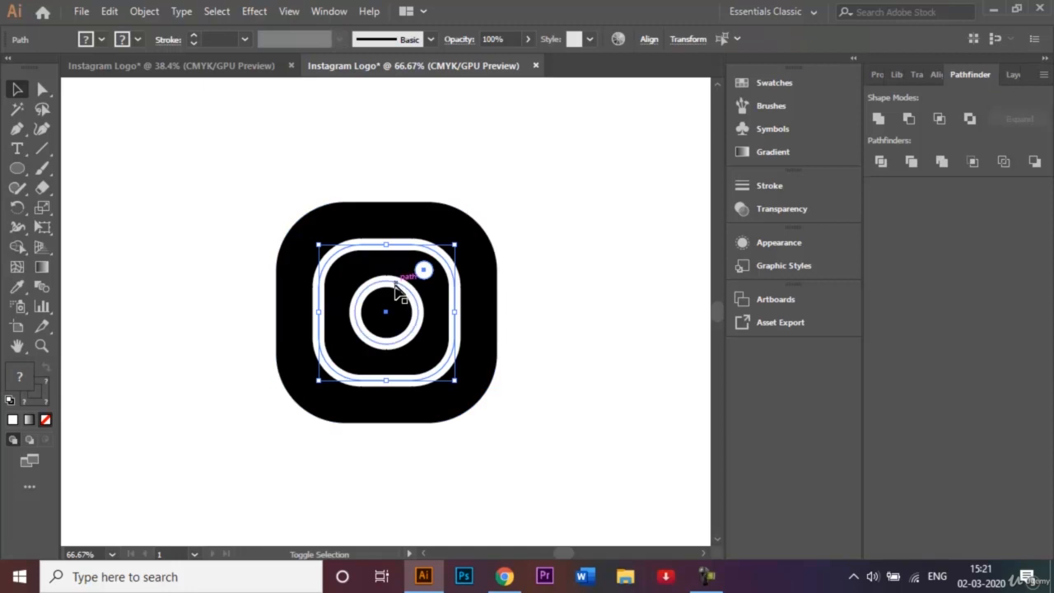
click(1012, 75)
click(970, 74)
click(879, 120)
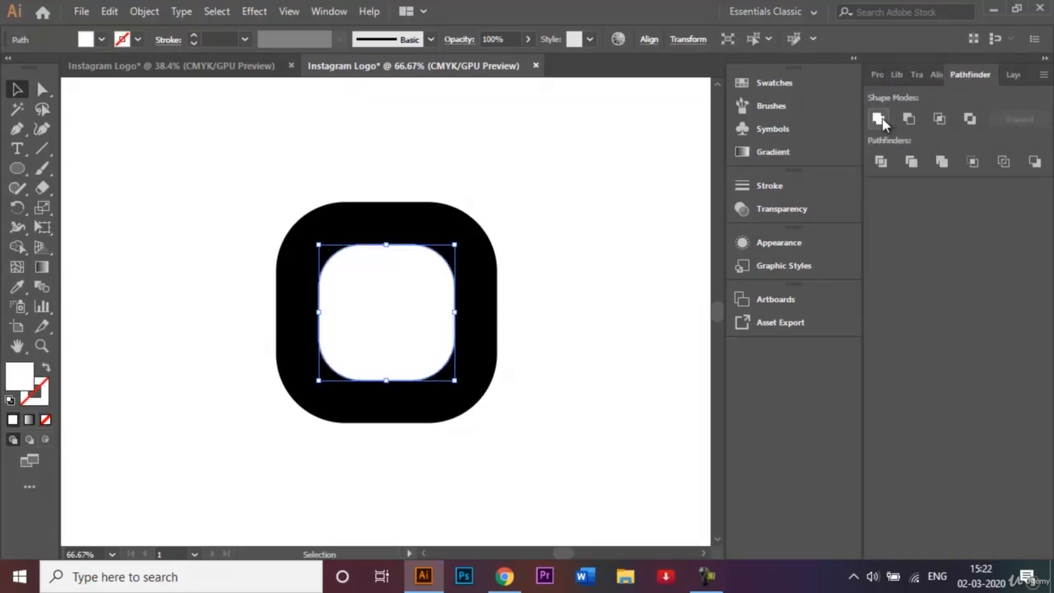
key(ctrl+z)
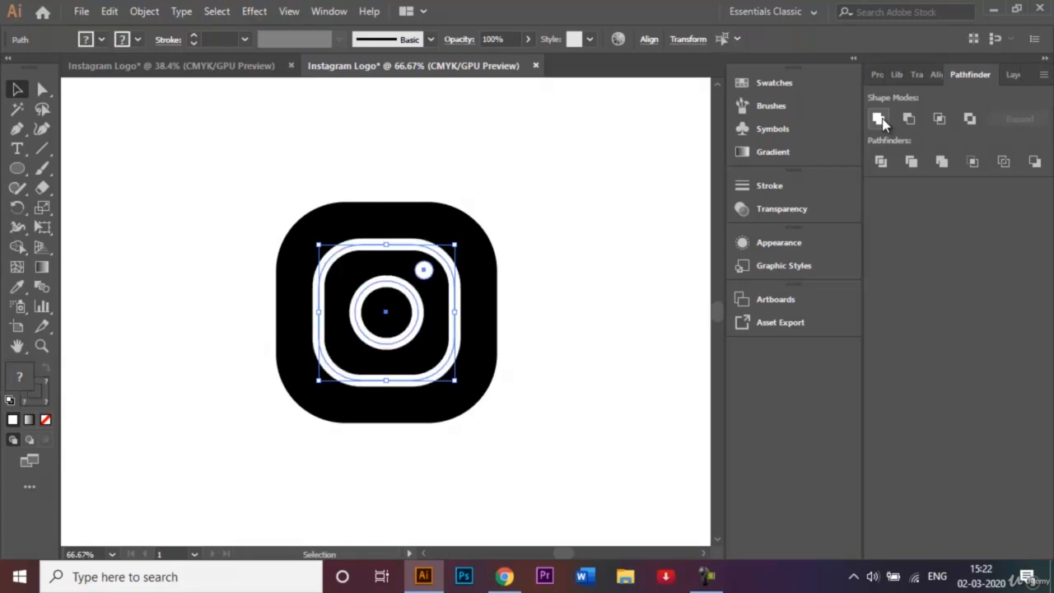
- Retry the Unite operation on the inner frame, dot and ring, undo it again, and clear the selection
click(521, 178)
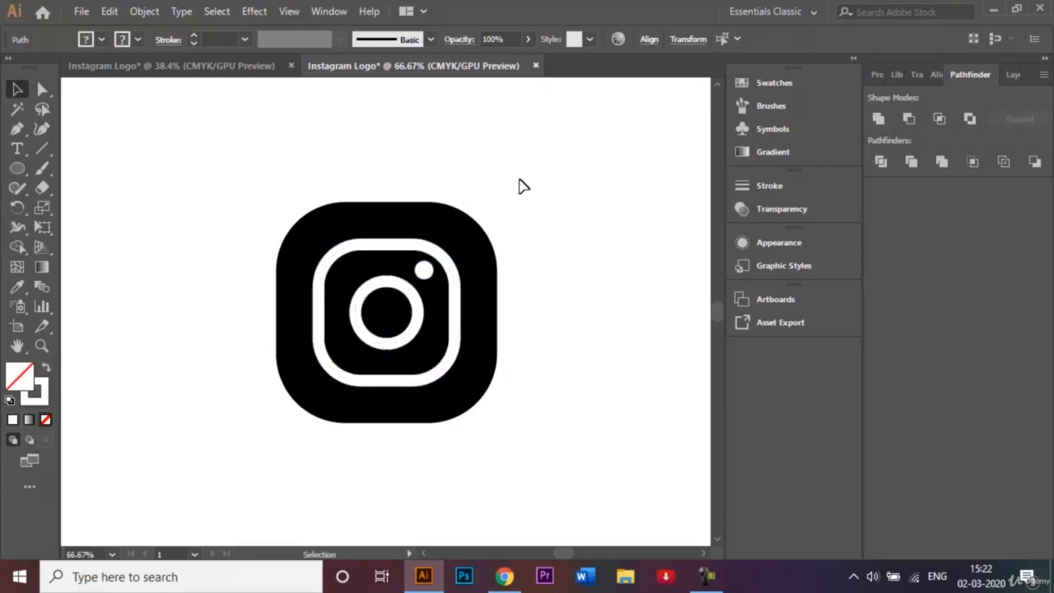
click(448, 262)
shift+click(421, 269)
shift+click(403, 287)
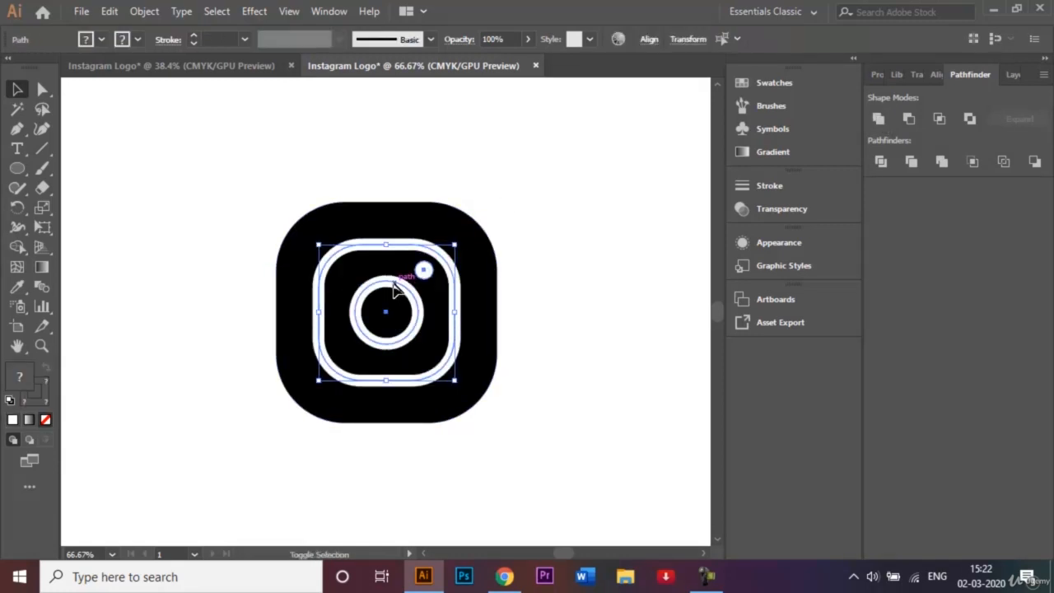
click(878, 119)
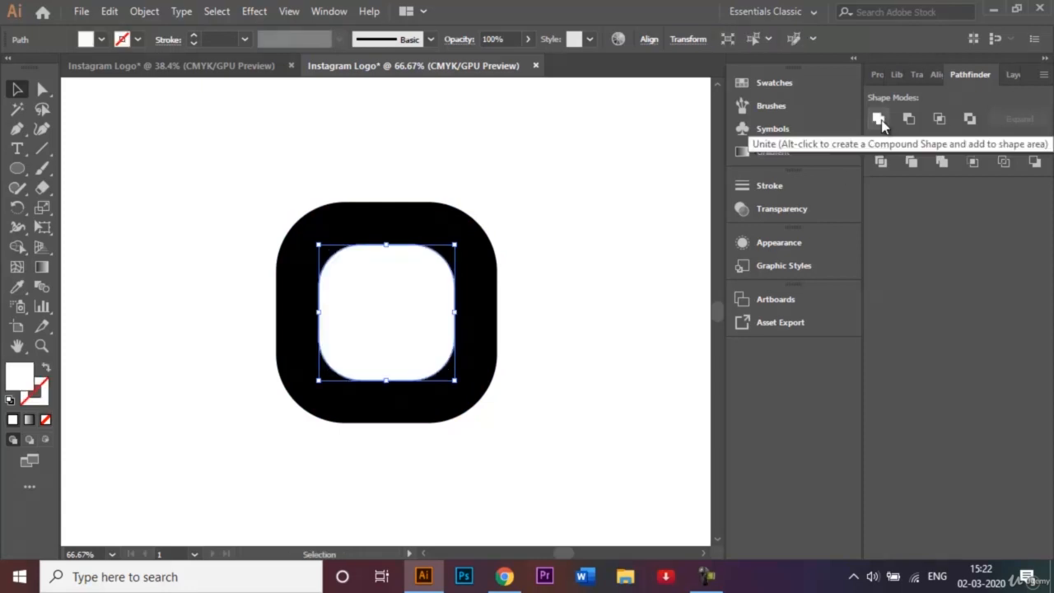
click(602, 210)
key(ctrl+z)
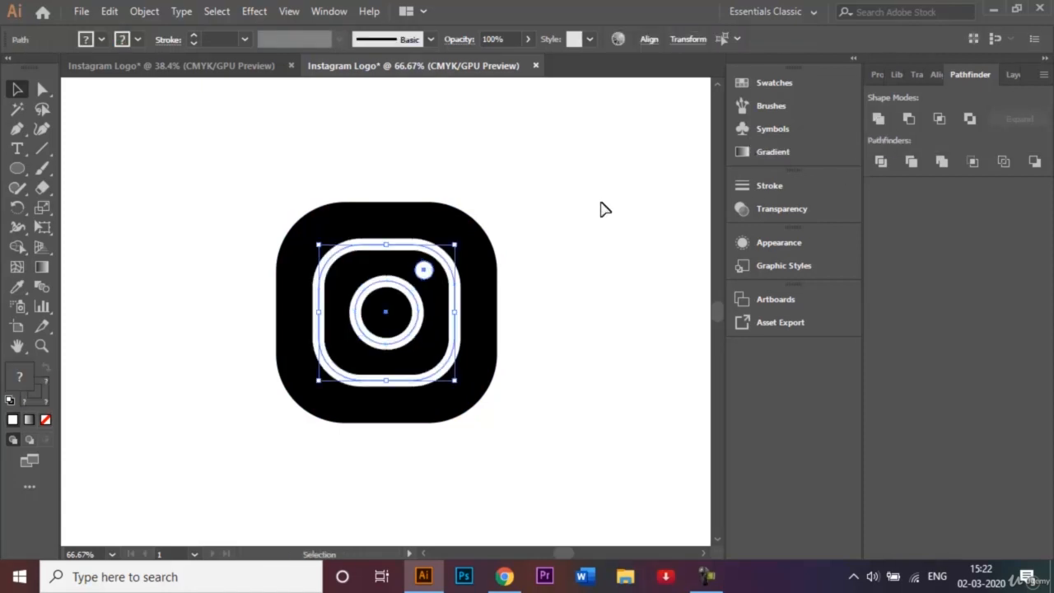
click(509, 219)
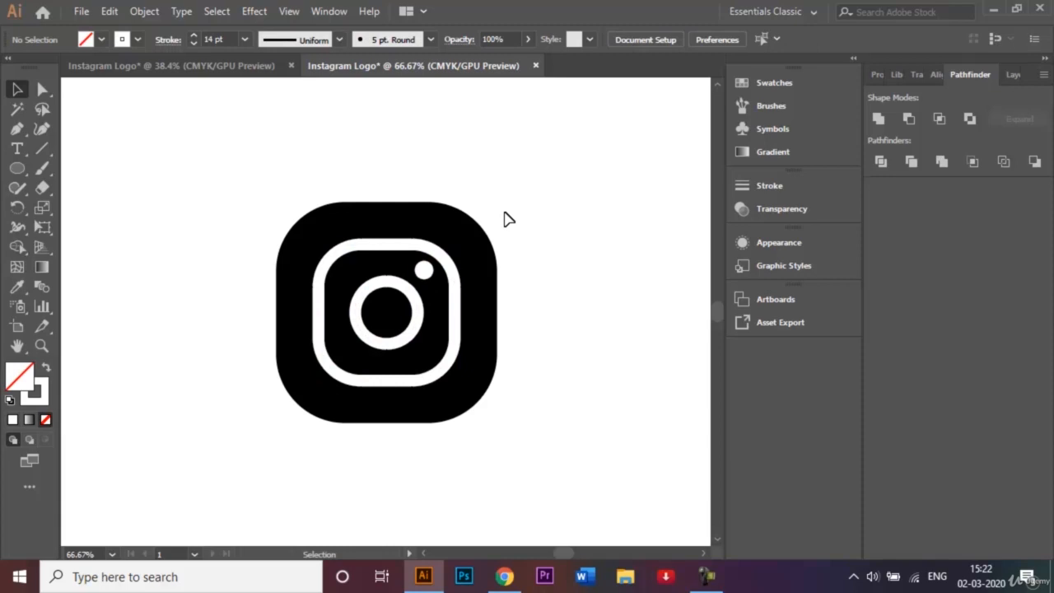
- Set the inner frame's and central ring's strokes to black, and swap the small dot's colours to a black fill with a white stroke
click(1013, 74)
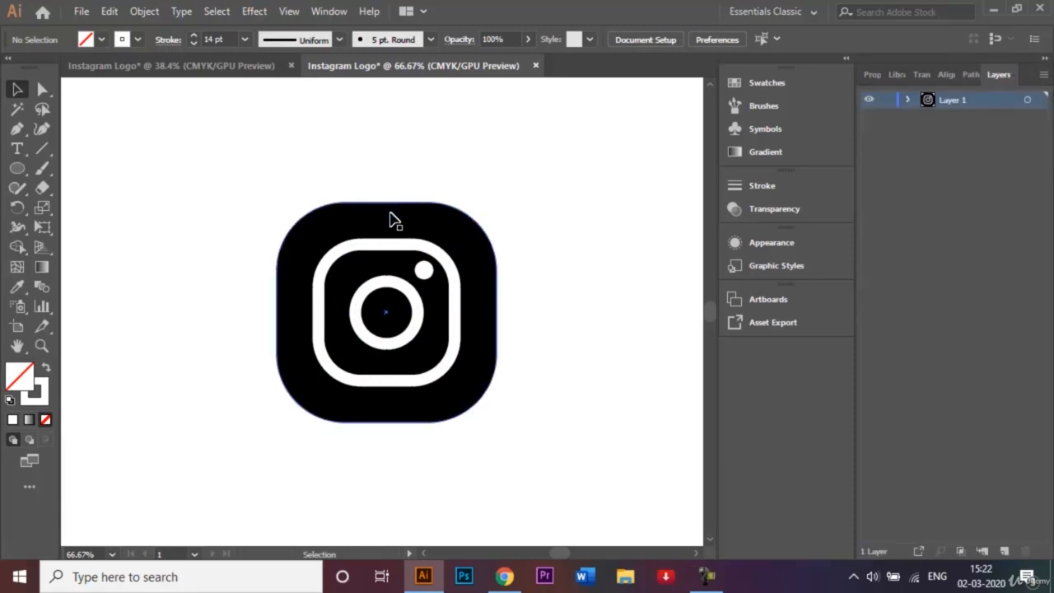
click(387, 244)
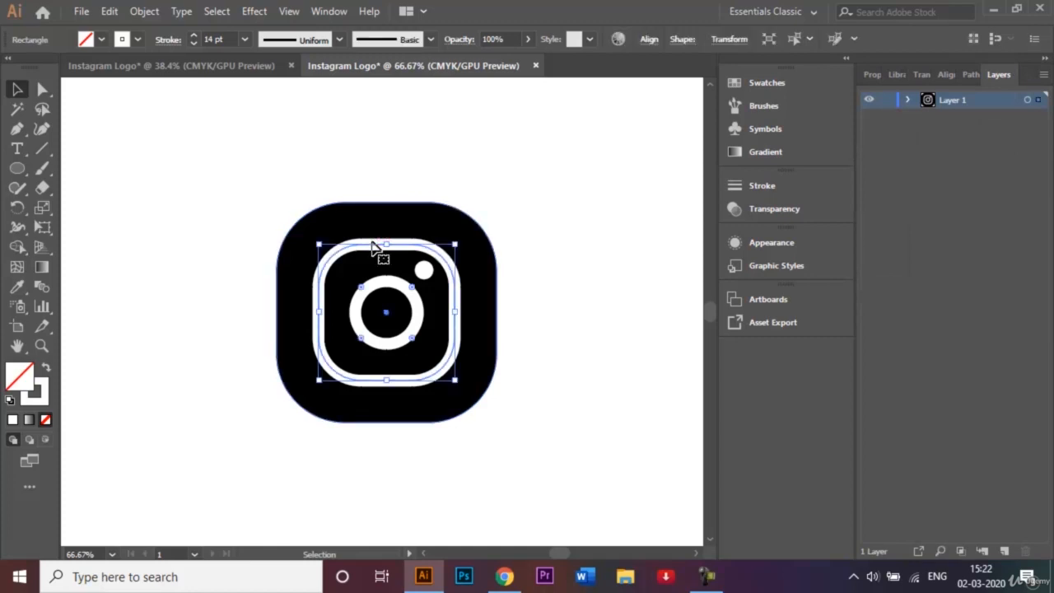
shift+click(422, 272)
shift+click(410, 290)
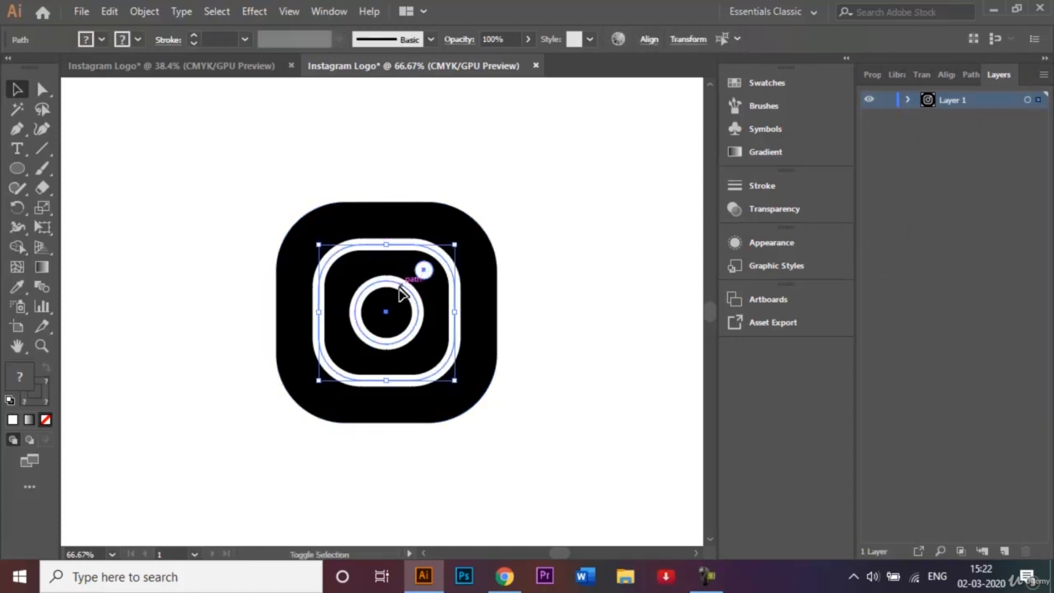
click(138, 38)
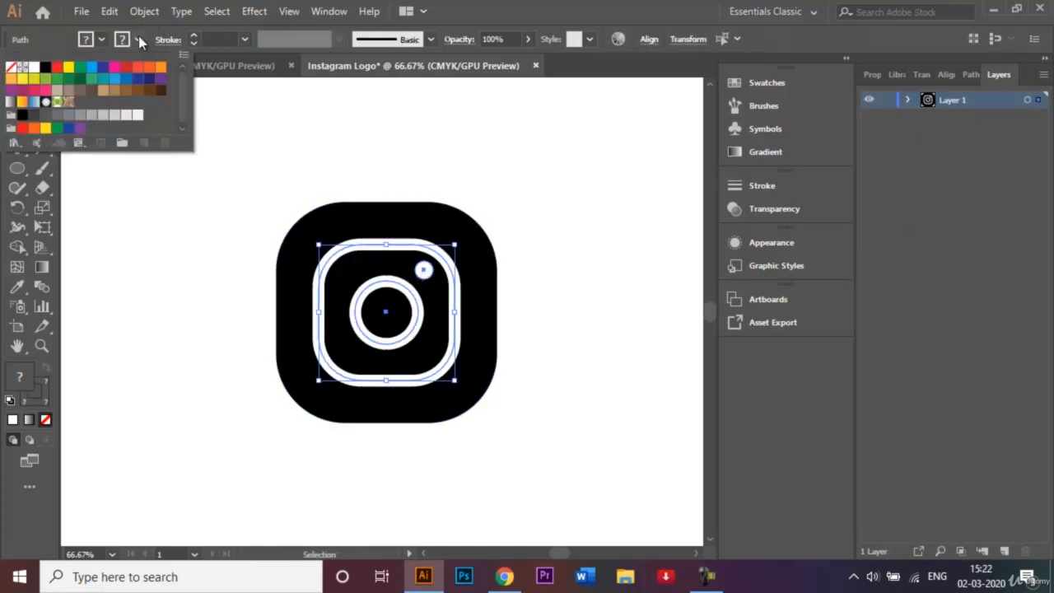
click(46, 67)
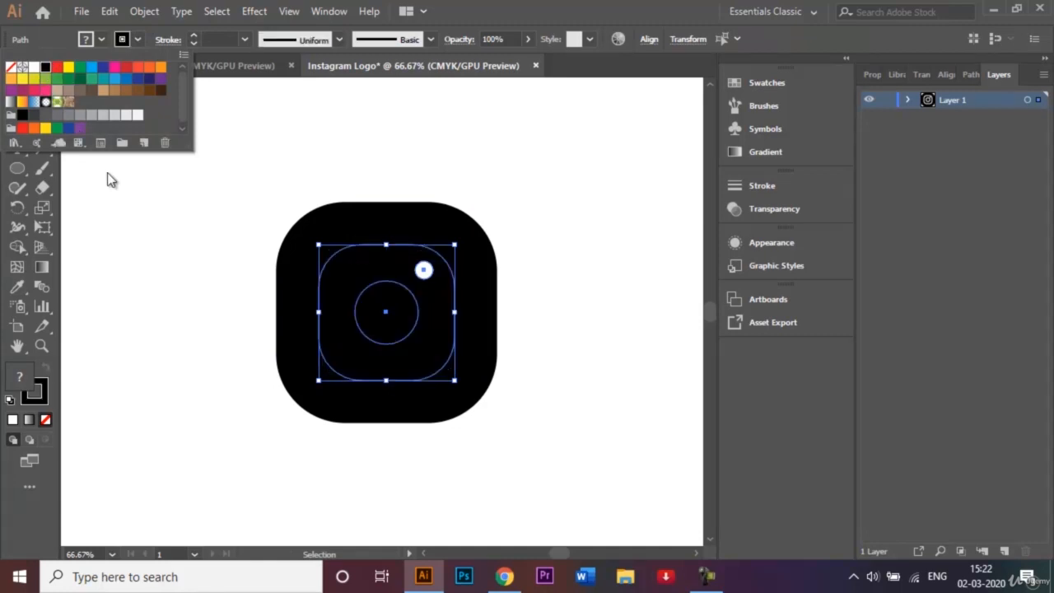
click(501, 188)
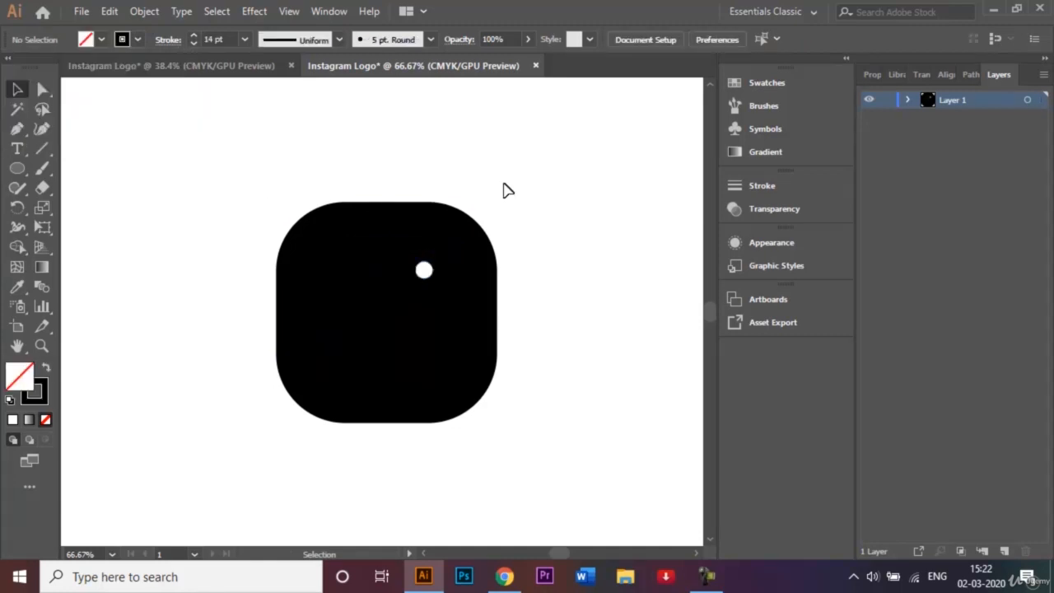
click(423, 271)
click(47, 370)
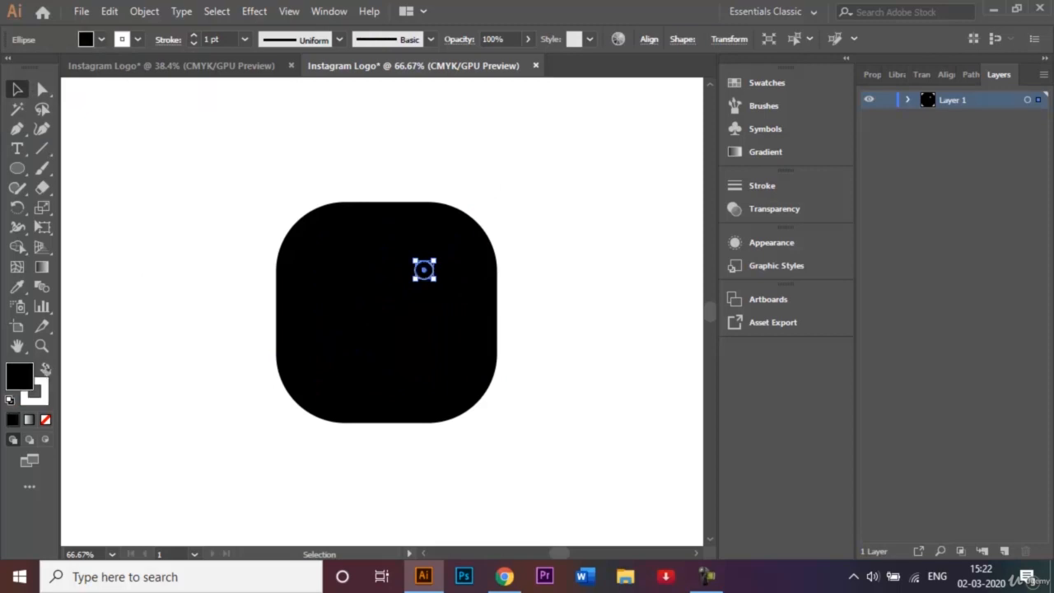
- Set the small dot's stroke to none
click(137, 40)
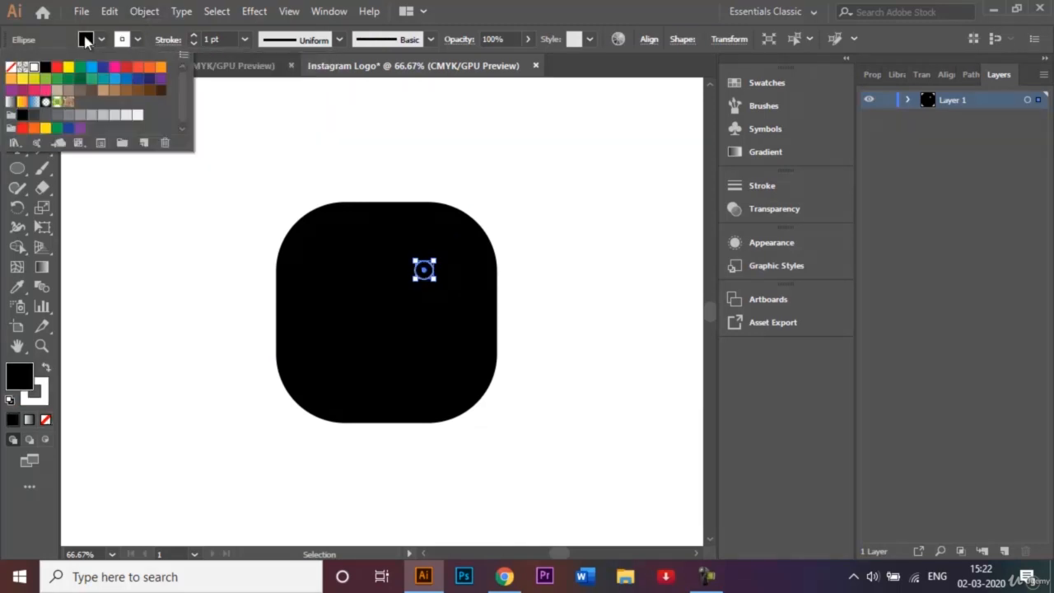
click(10, 66)
click(222, 204)
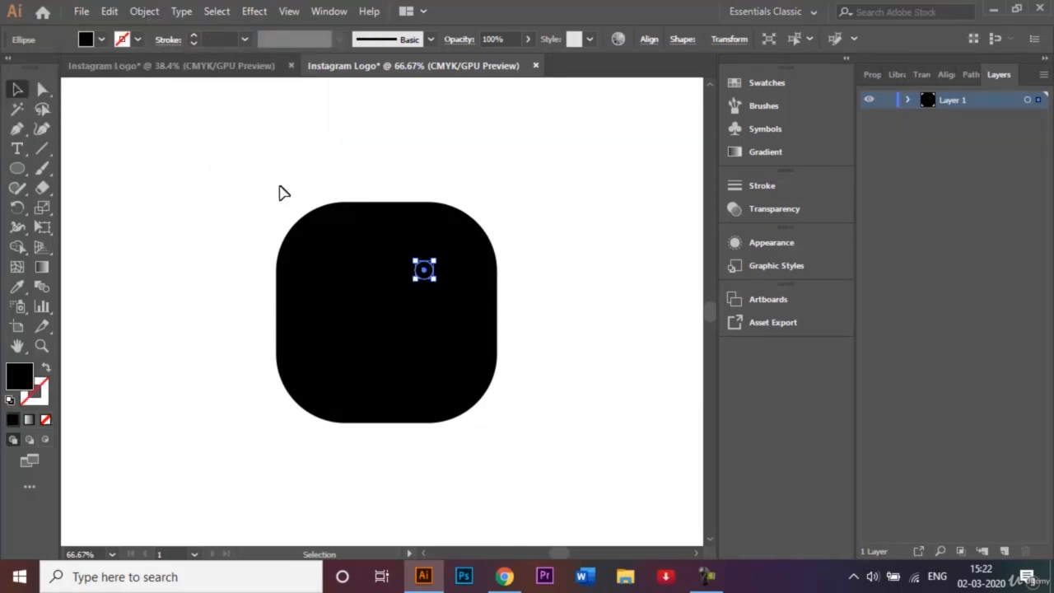
- Delete the large black rounded square behind the inner frame
click(299, 197)
click(353, 218)
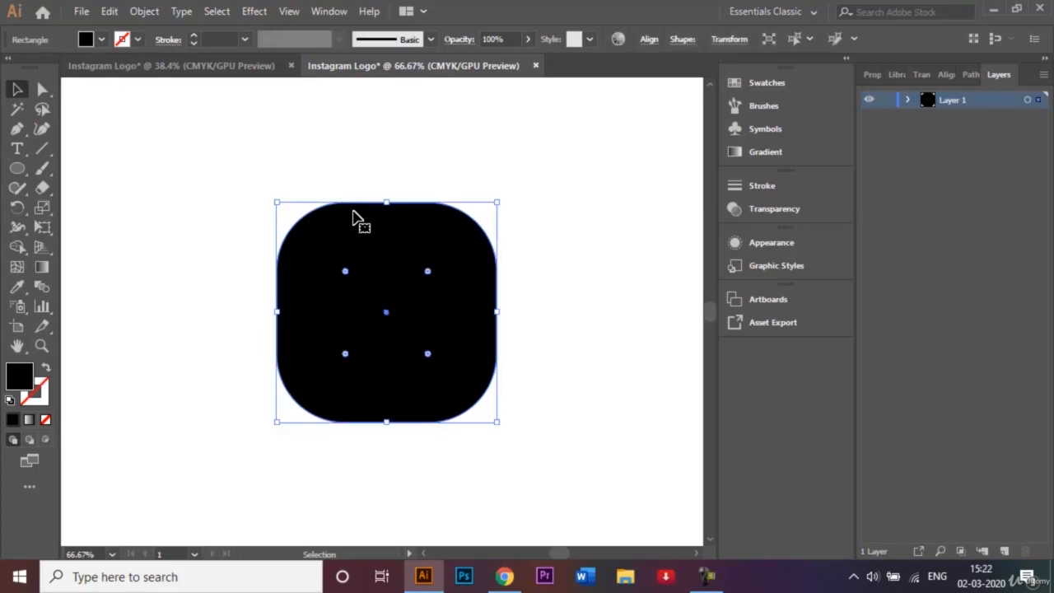
key(Delete)
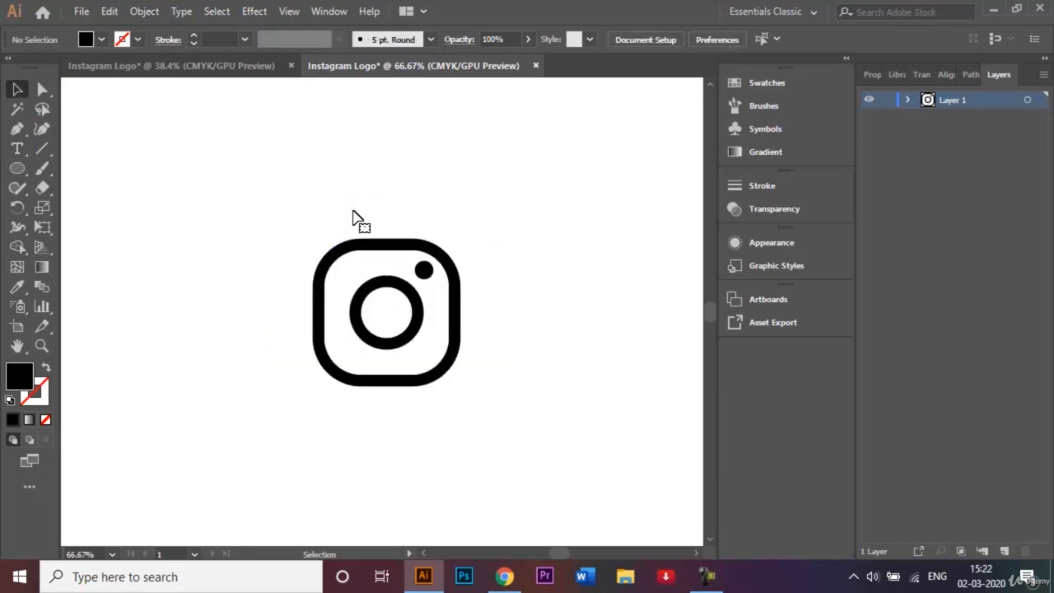
- Move the black outlined icon from the artboard's centre up to near its upper edge
key(ctrl+minus)
key(ctrl+minus)
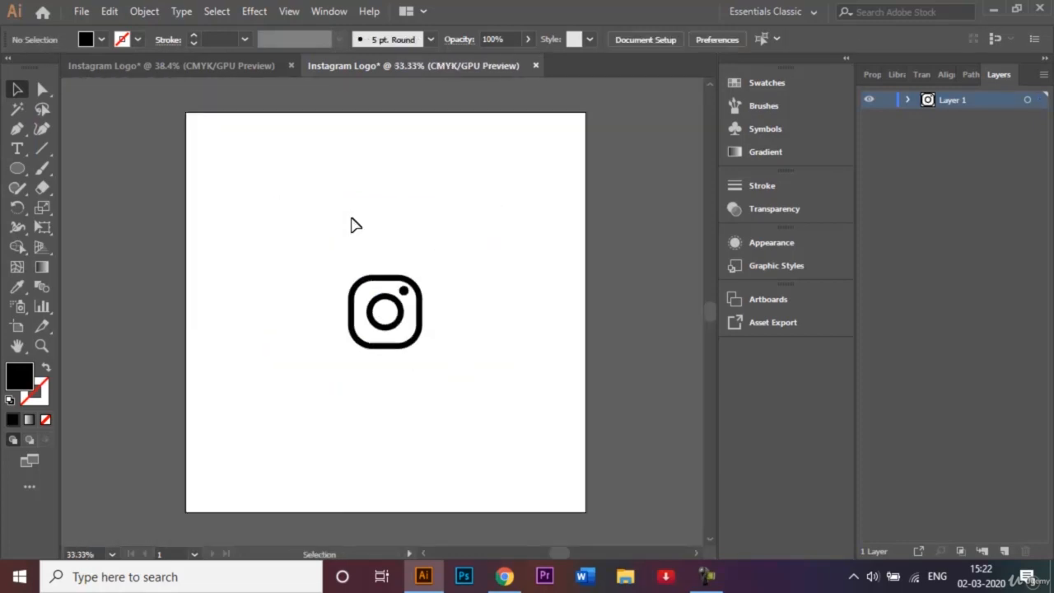
drag(334, 241, 478, 423)
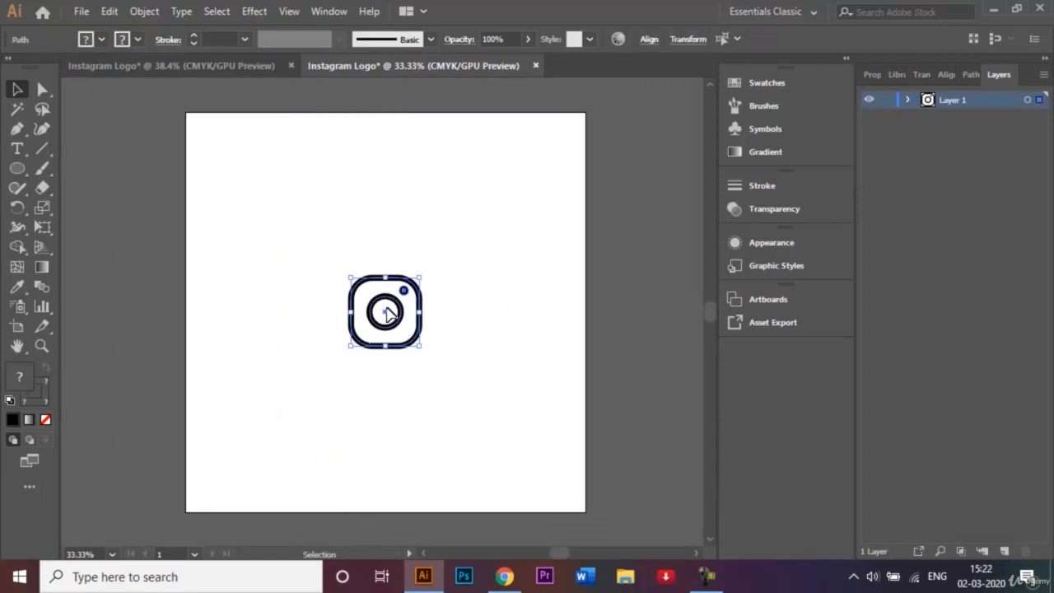
drag(385, 310, 382, 178)
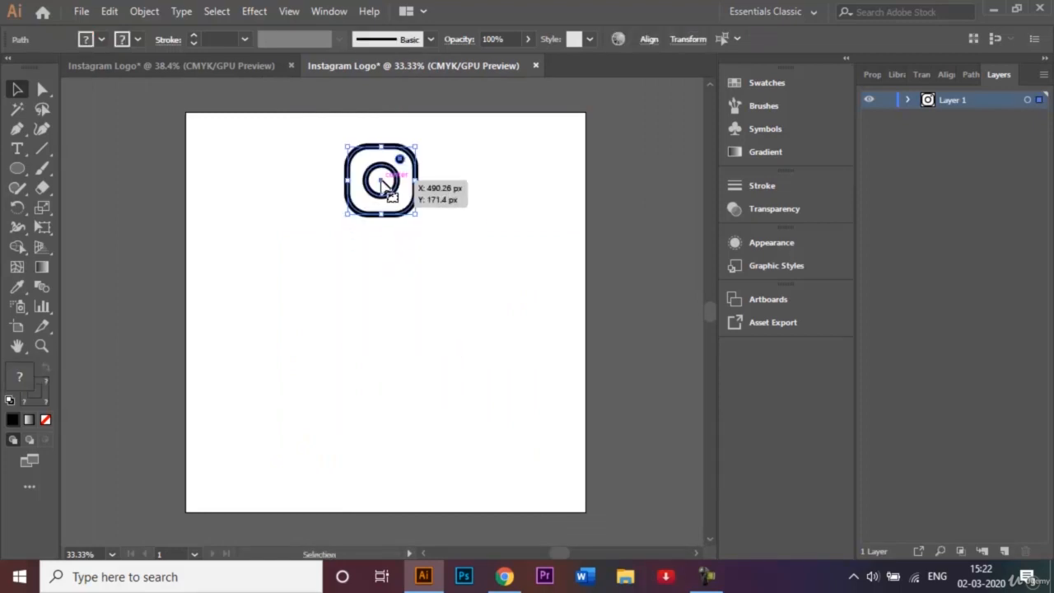
click(449, 255)
- Undo the icon's move, the deletion of the large black square and the removal of the dot's stroke
key(ctrl+z)
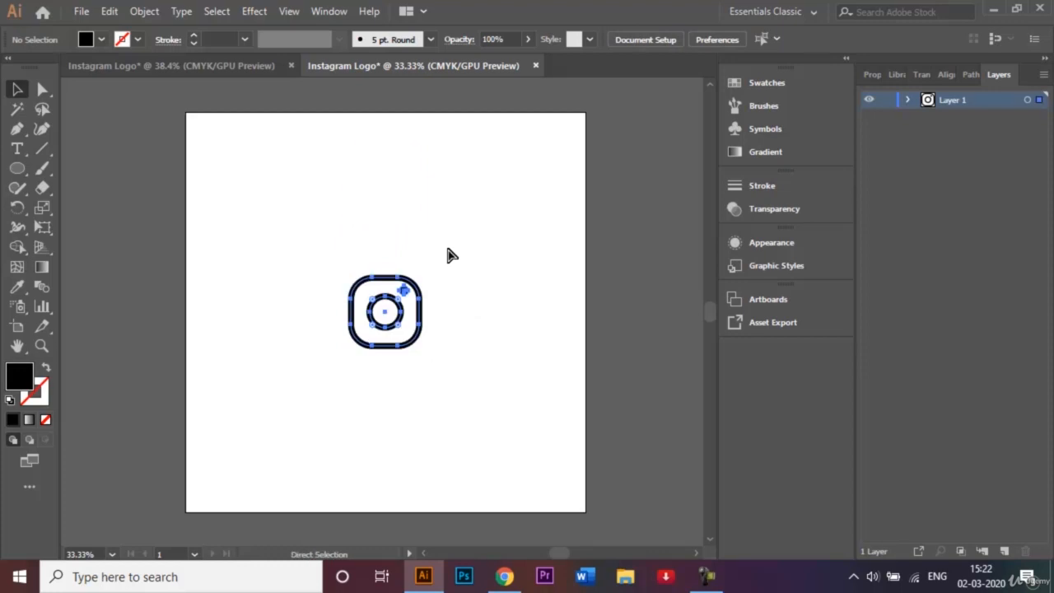
key(ctrl+z)
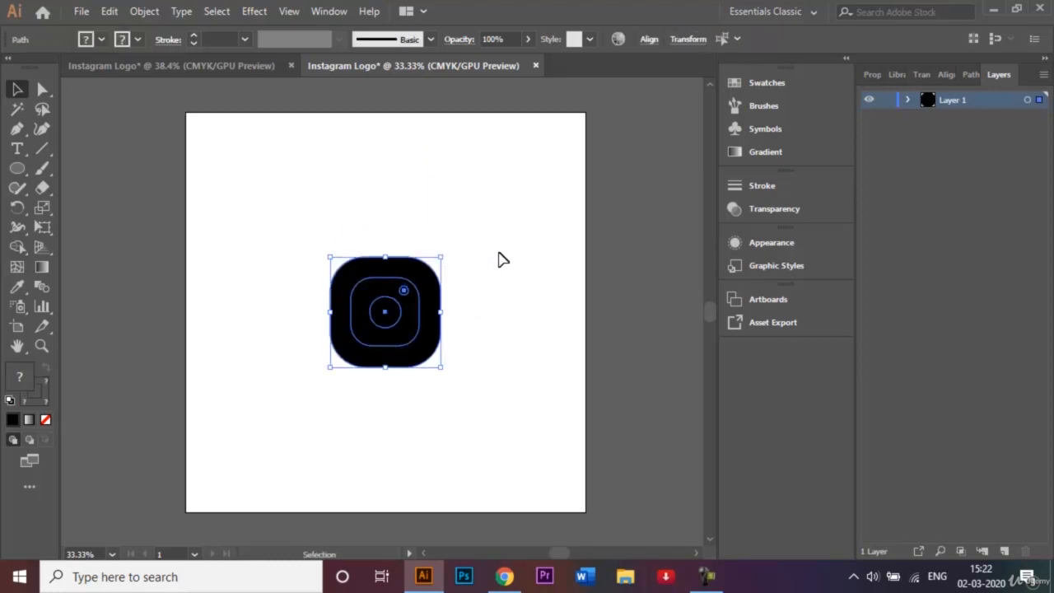
key(ctrl+z)
key(ctrl+z)
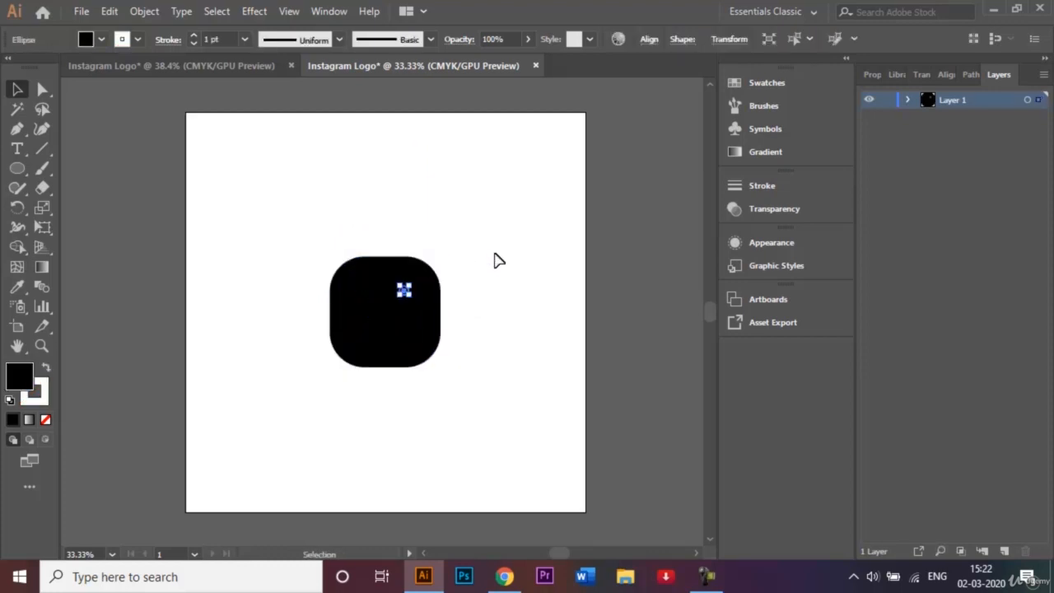
- Duplicate the complete logo straight down so the copy sits just below the original on the artboard
click(391, 232)
drag(316, 238, 499, 400)
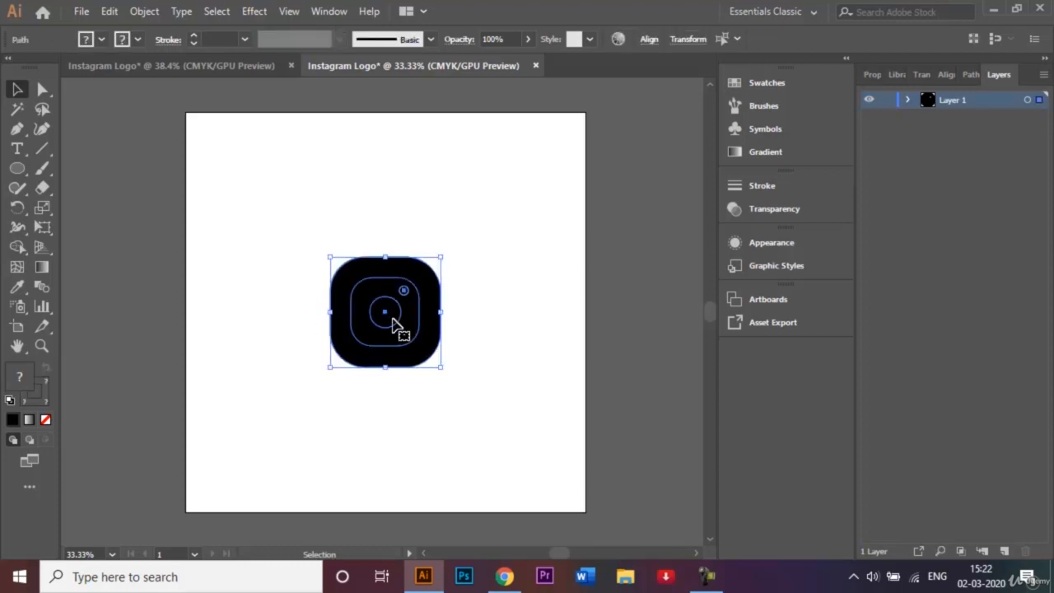
click(386, 313)
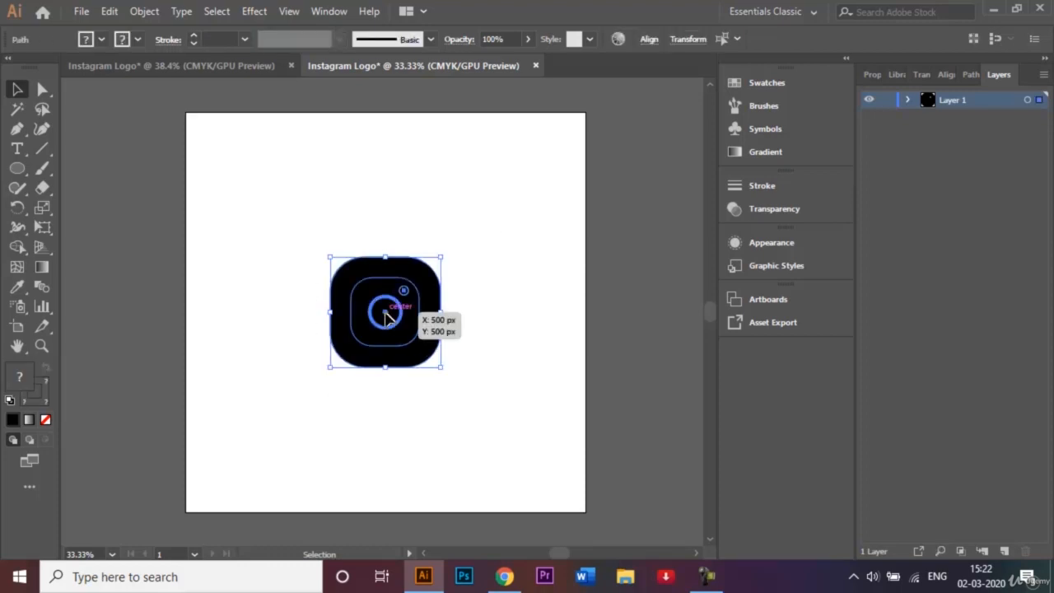
drag(385, 313, 385, 431)
click(465, 379)
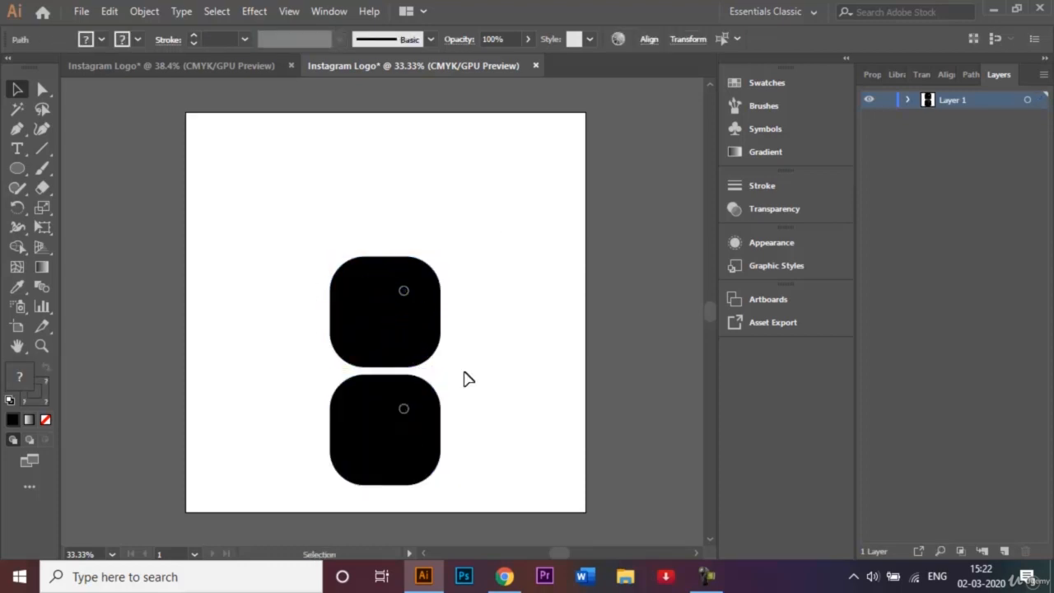
- Nudge the original logo straight up to near the artboard's upper edge, leaving a small margin above it
drag(443, 363, 332, 259)
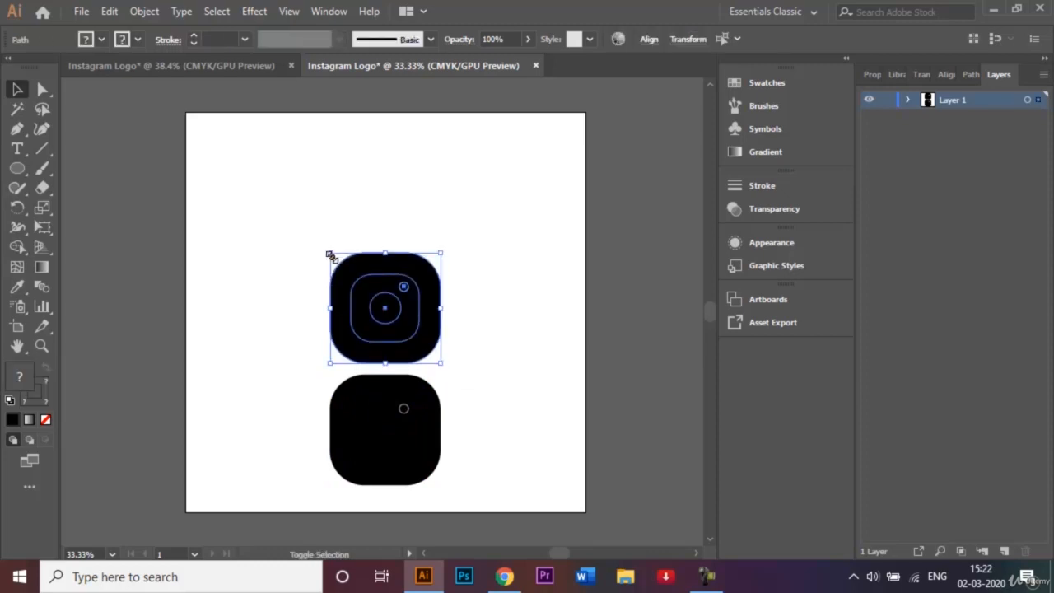
key(shift+Up)
key(shift+Up)
key(shift+Up)
key(shift+Up)
key(shift+Up)
key(shift+Up)
key(shift+Up)
key(shift+Up)
key(shift+Up)
key(shift+Up)
key(shift+Up)
key(shift+Up)
key(shift+Up)
key(shift+Up)
key(shift+Up)
key(shift+Up)
key(shift+Up)
key(shift+Up)
key(shift+Up)
key(shift+Up)
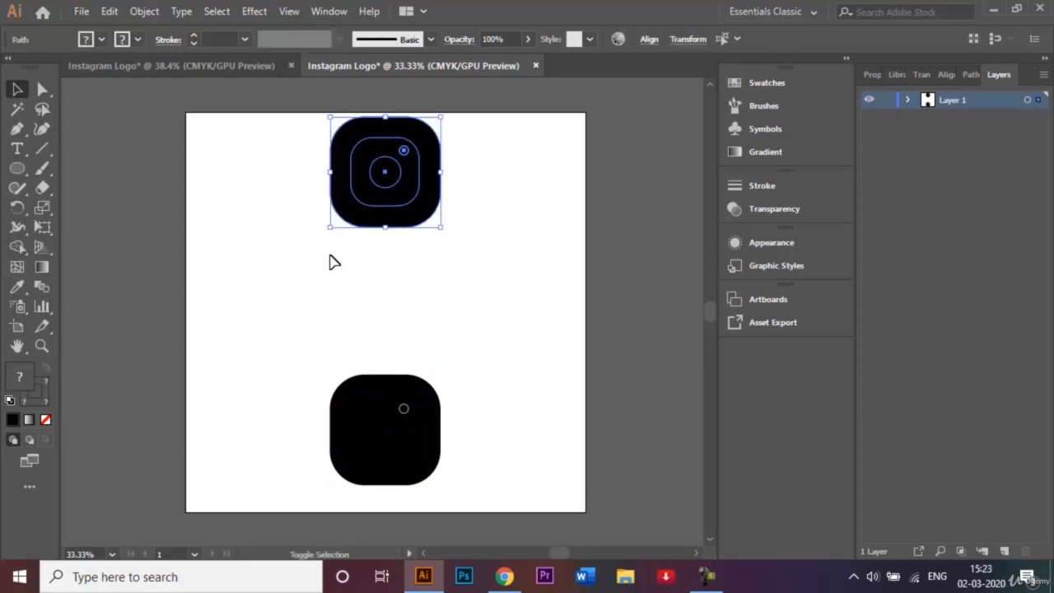
key(shift+Down)
key(shift+Down)
key(shift+Down)
key(shift+Down)
click(502, 297)
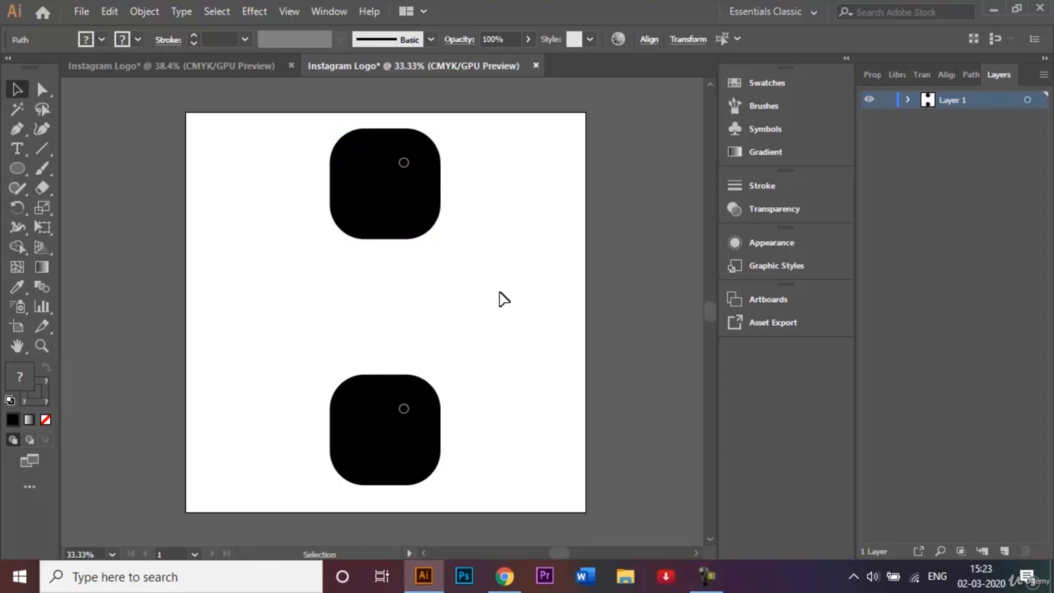
- Remove the stroke from the upper logo's small dot and delete the large black square behind that logo
click(404, 163)
click(136, 40)
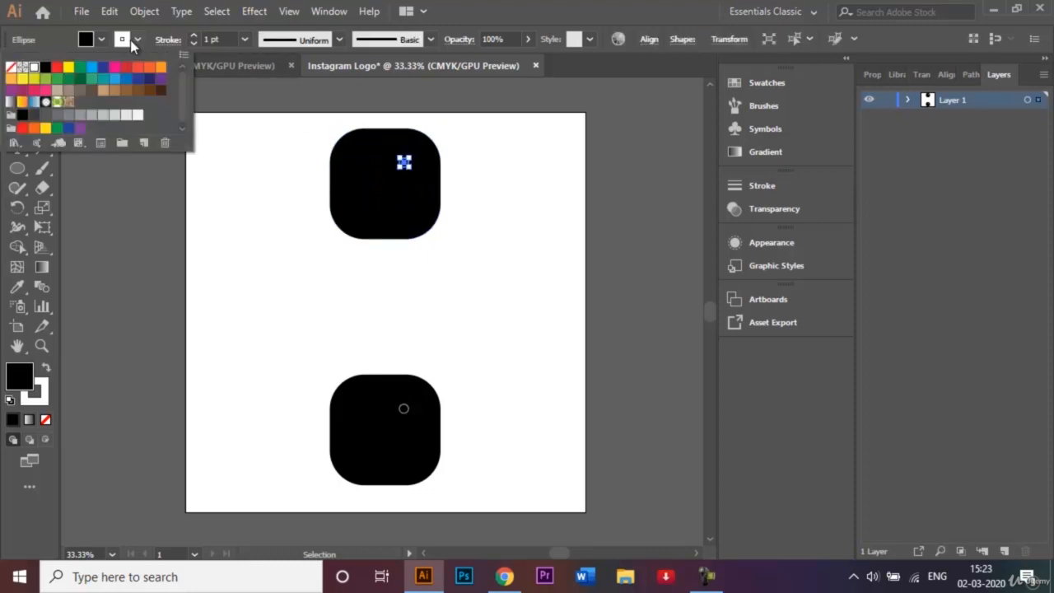
click(12, 68)
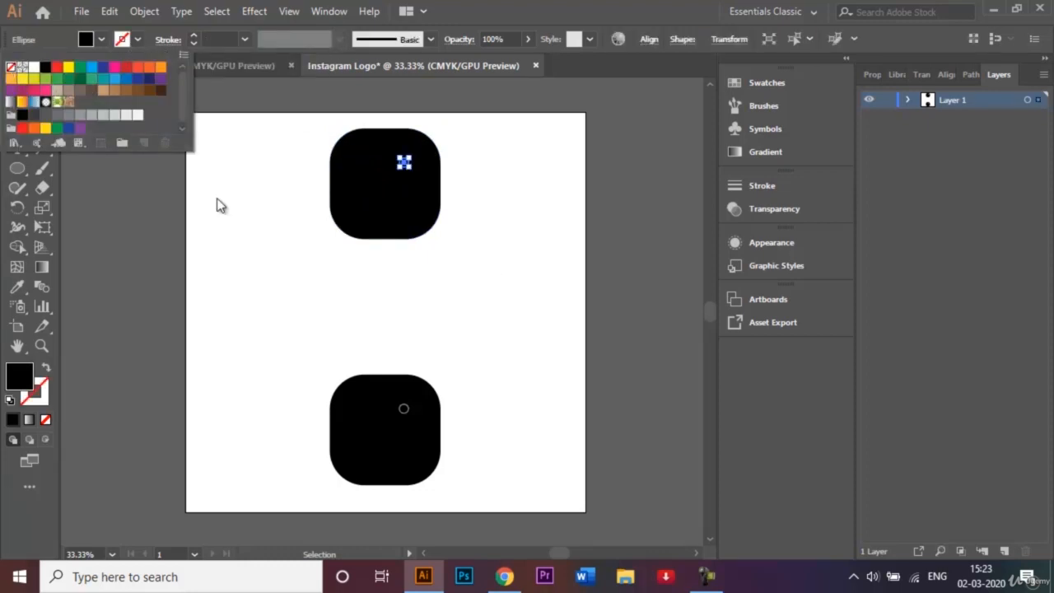
click(224, 208)
click(255, 160)
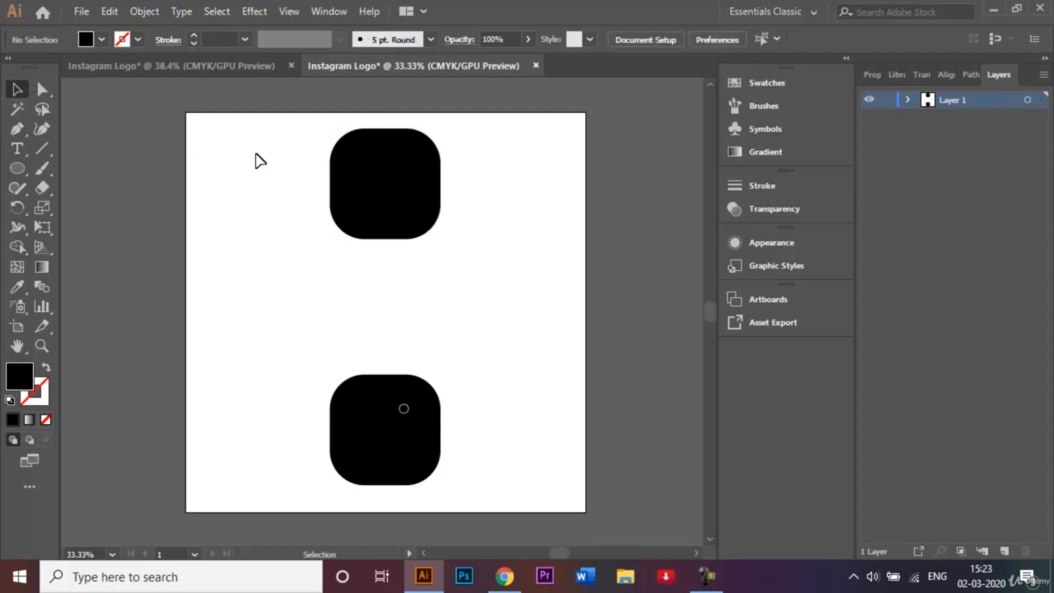
click(343, 150)
click(337, 142)
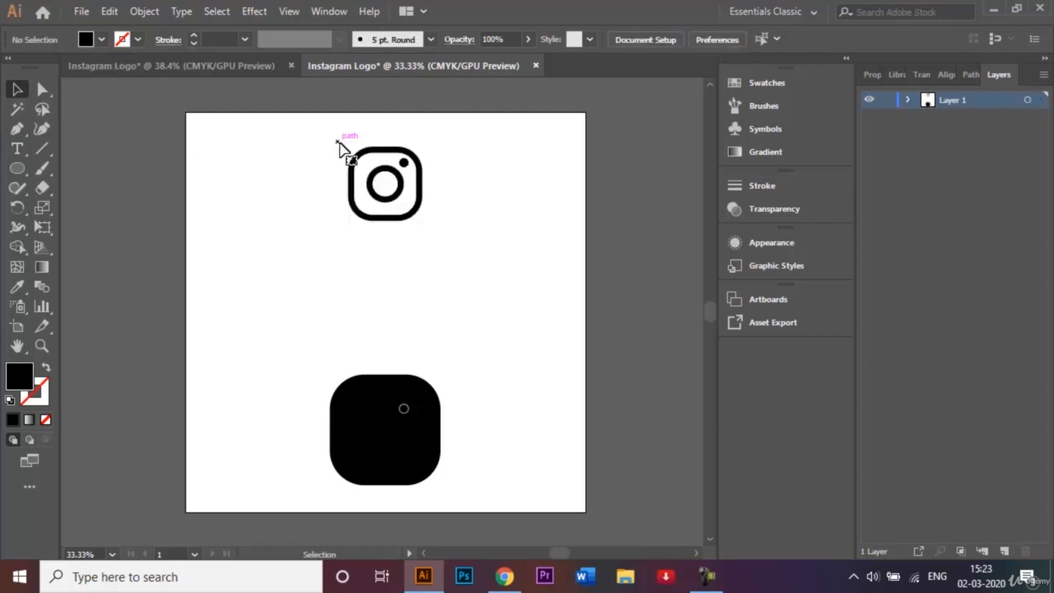
- Give the lower logo's inner rounded square and circle a white stroke
click(399, 398)
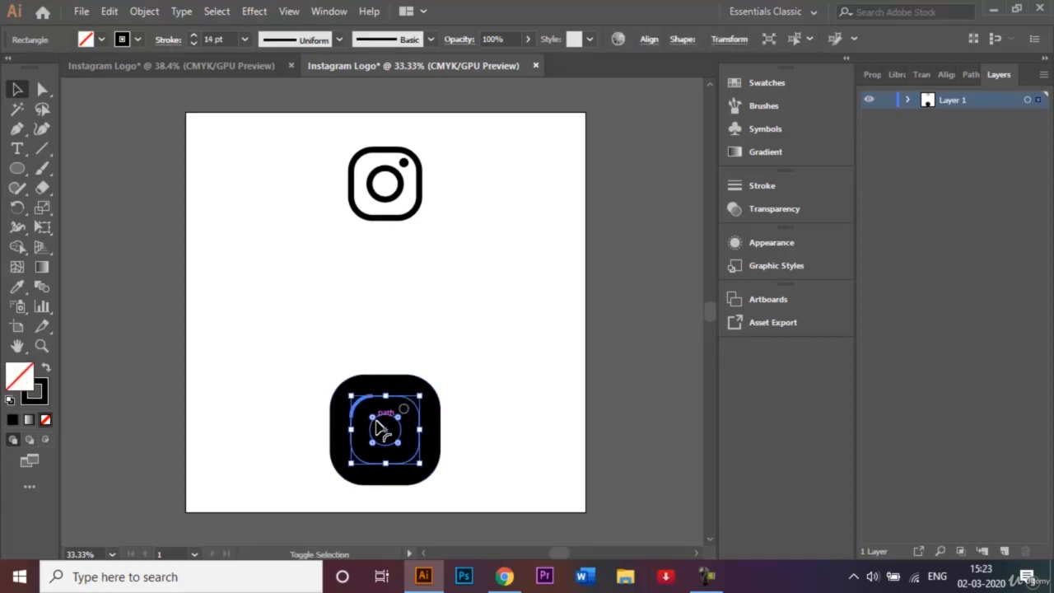
shift+click(406, 411)
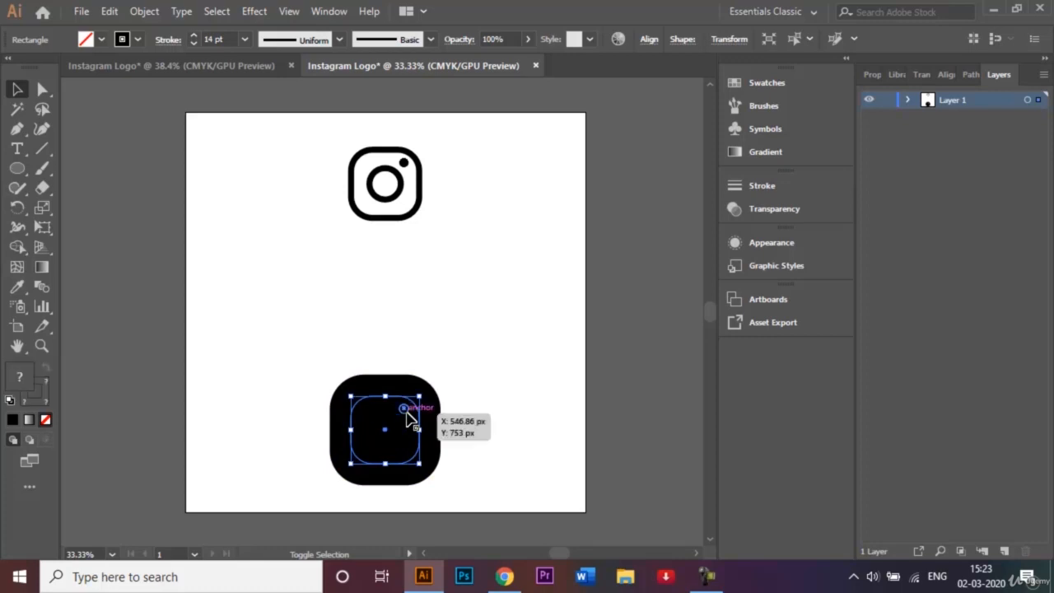
shift+click(394, 426)
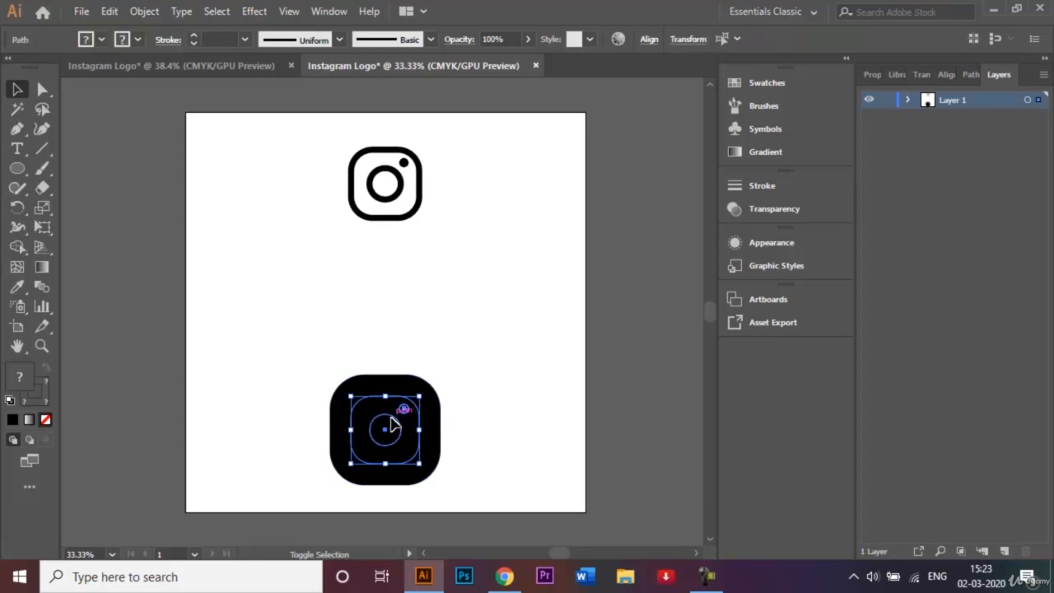
click(102, 39)
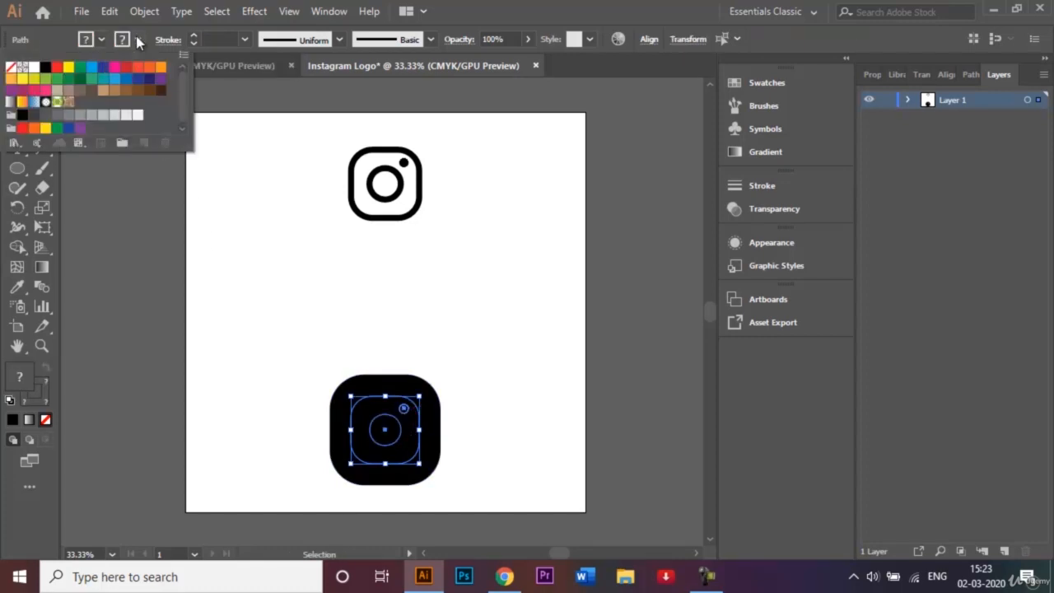
click(138, 39)
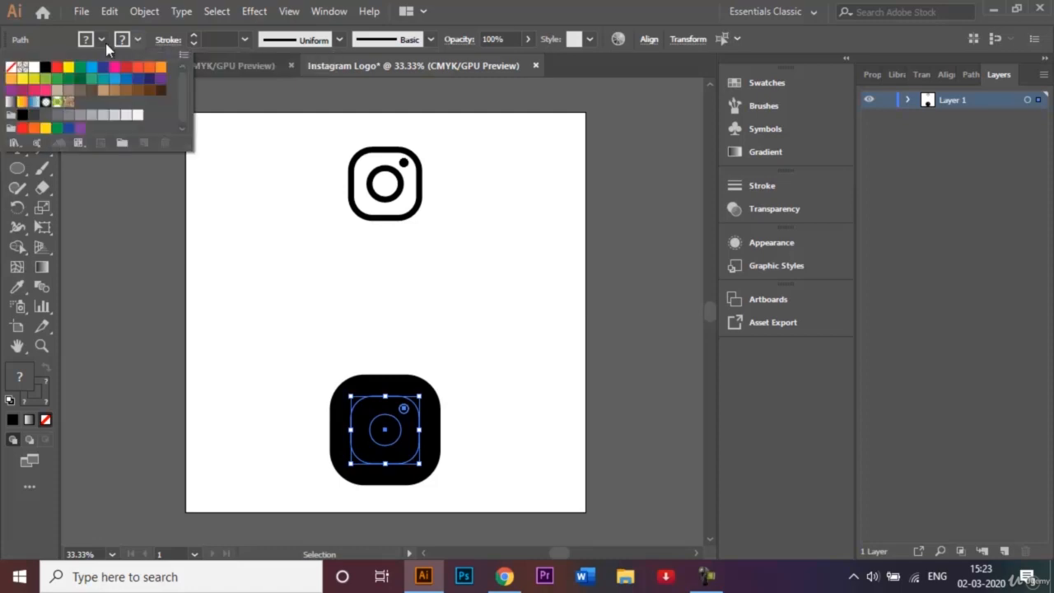
click(34, 66)
click(220, 276)
click(458, 326)
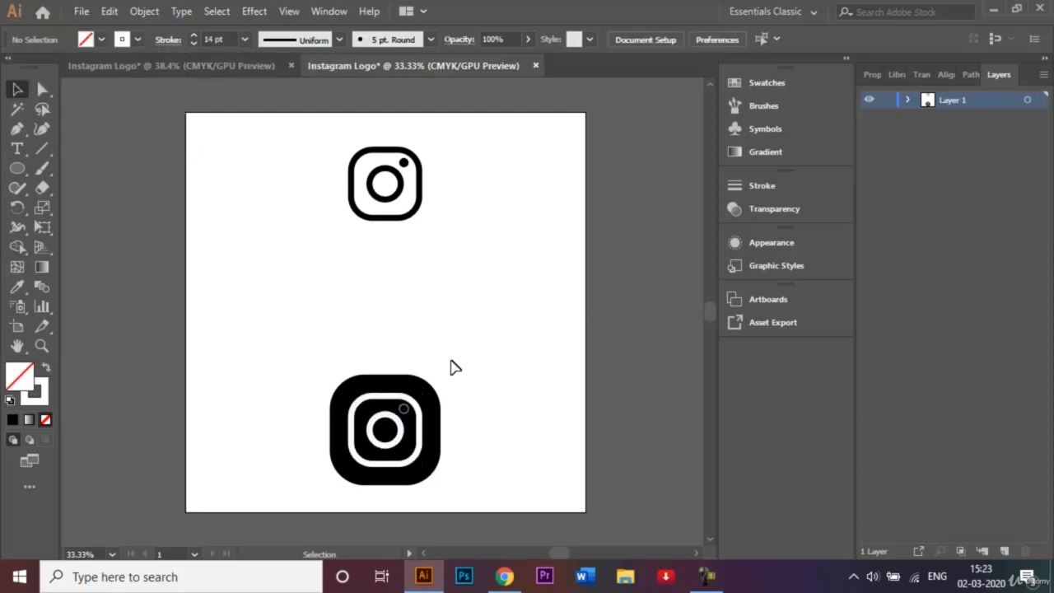
- Give the lower logo's small dot a white fill and no stroke
click(405, 411)
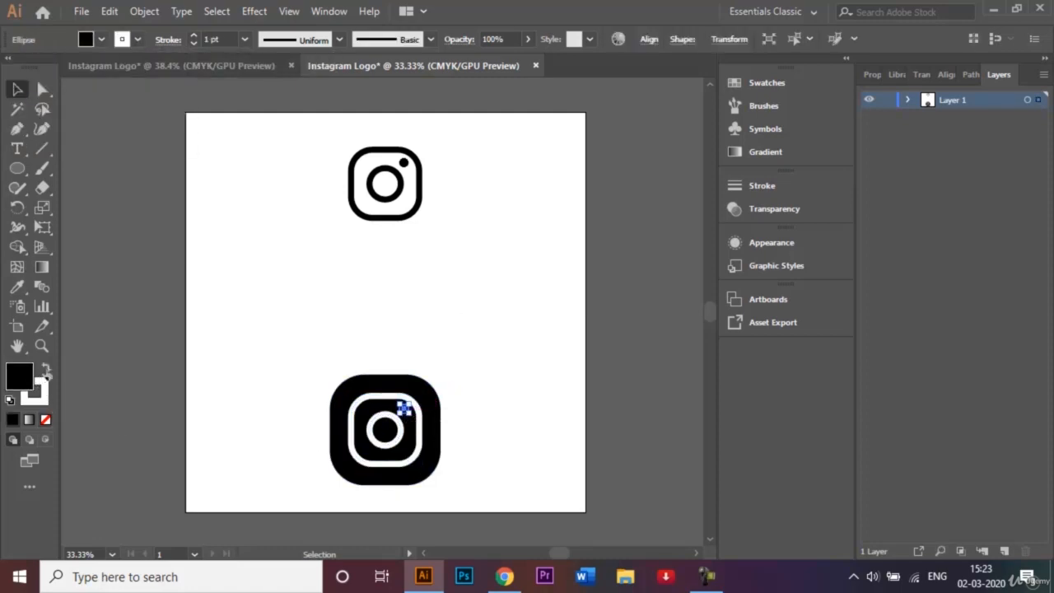
click(45, 367)
click(138, 39)
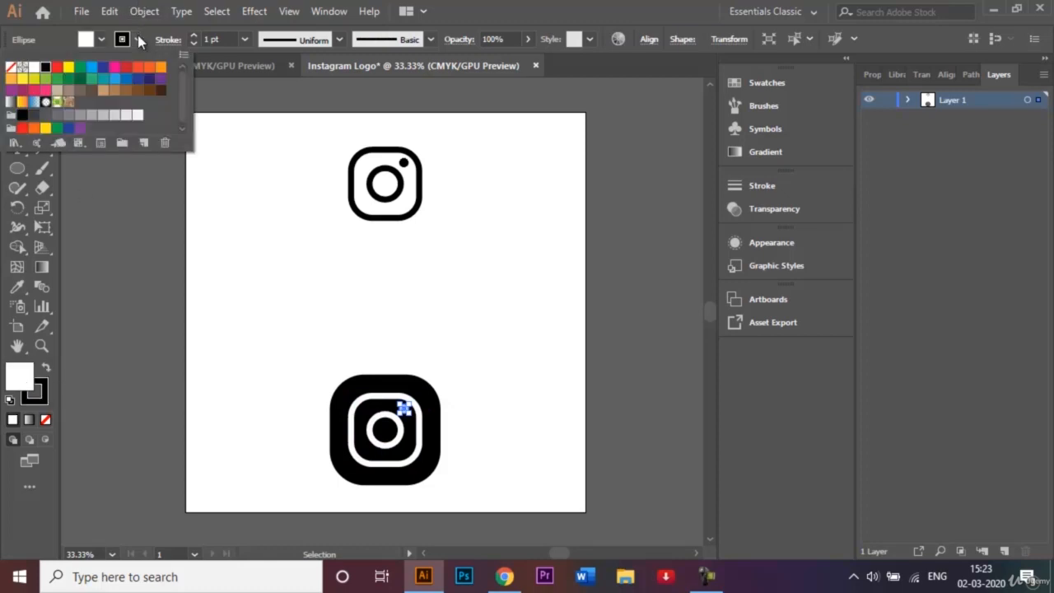
click(11, 72)
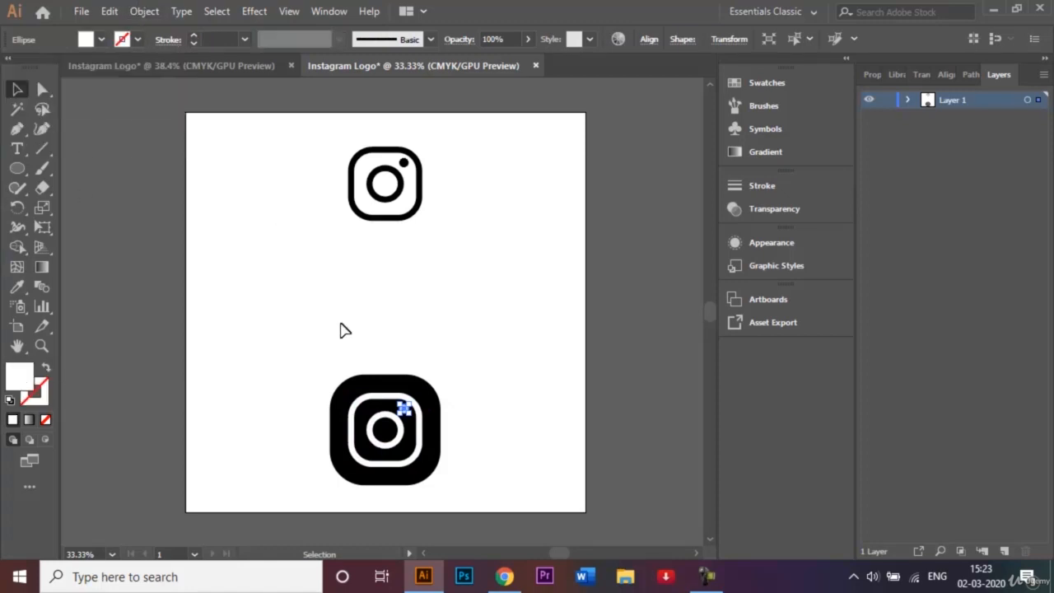
- Move the complete lower logo up to just below the artboard's centre
mouse_move(311, 352)
mouse_down()
mouse_move(415, 470)
mouse_move(436, 478)
mouse_up()
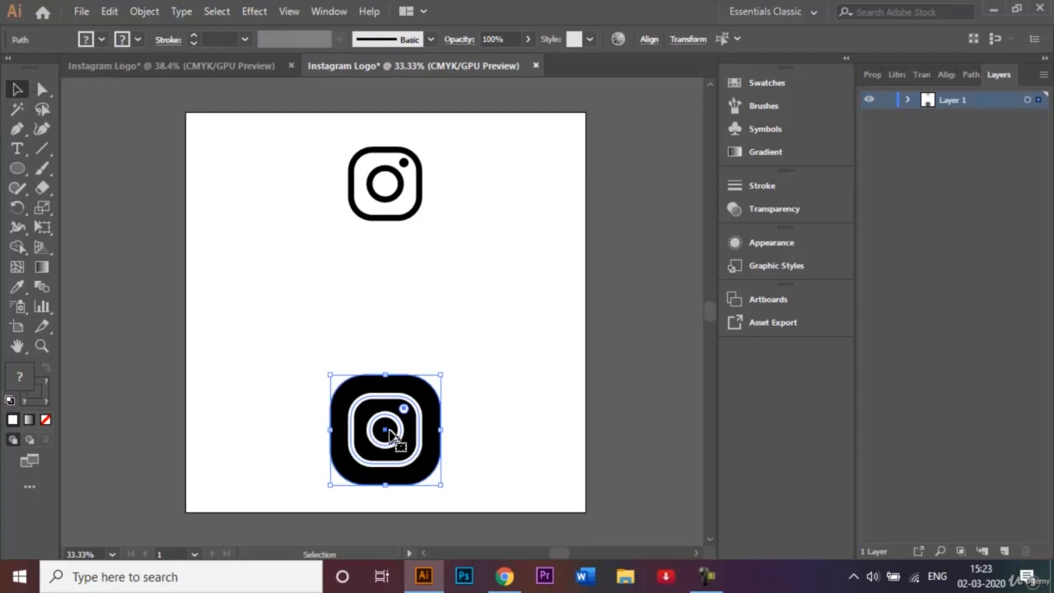
drag(396, 435, 394, 337)
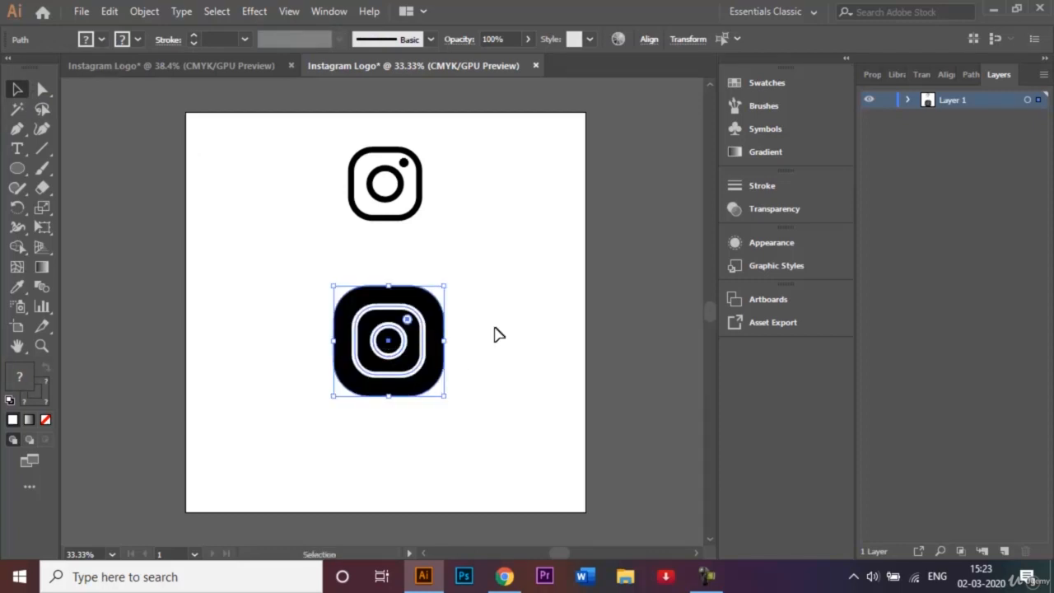
click(486, 321)
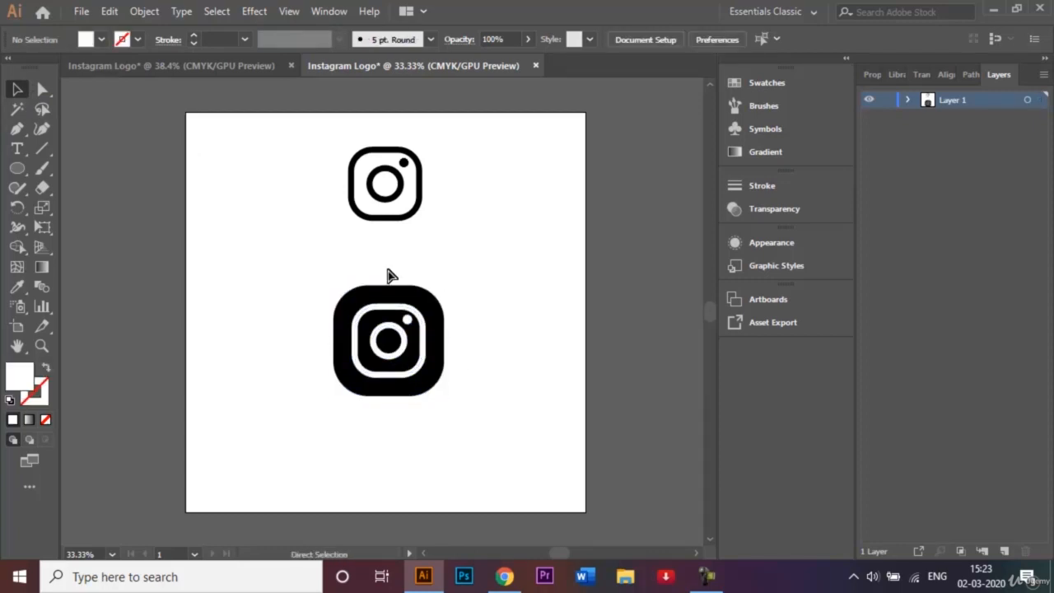
- Fill the large black rounded square of the lower logo with a linear white-to-black gradient
key(ctrl+plus)
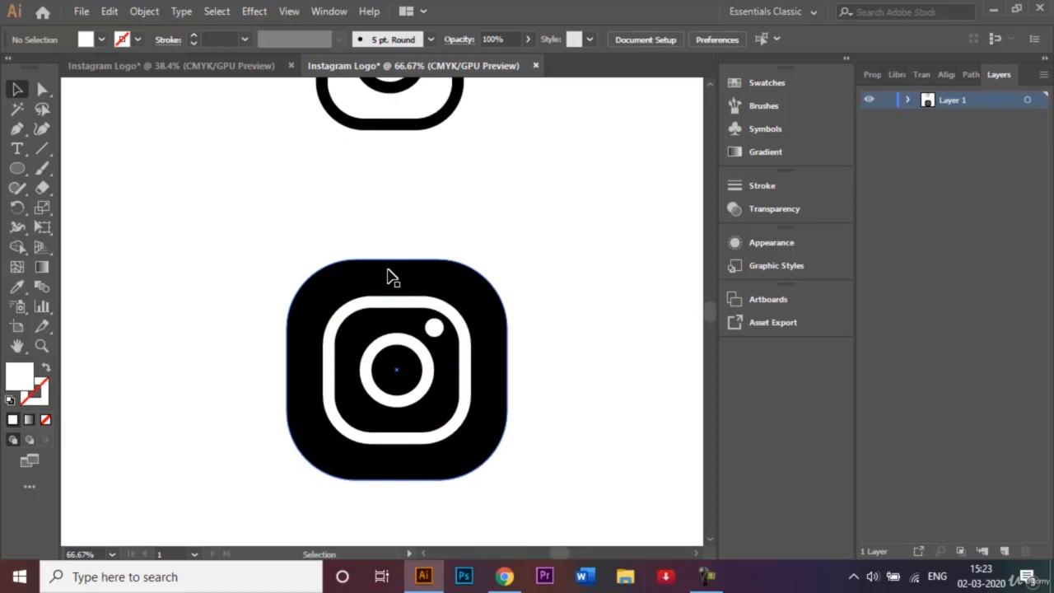
click(452, 283)
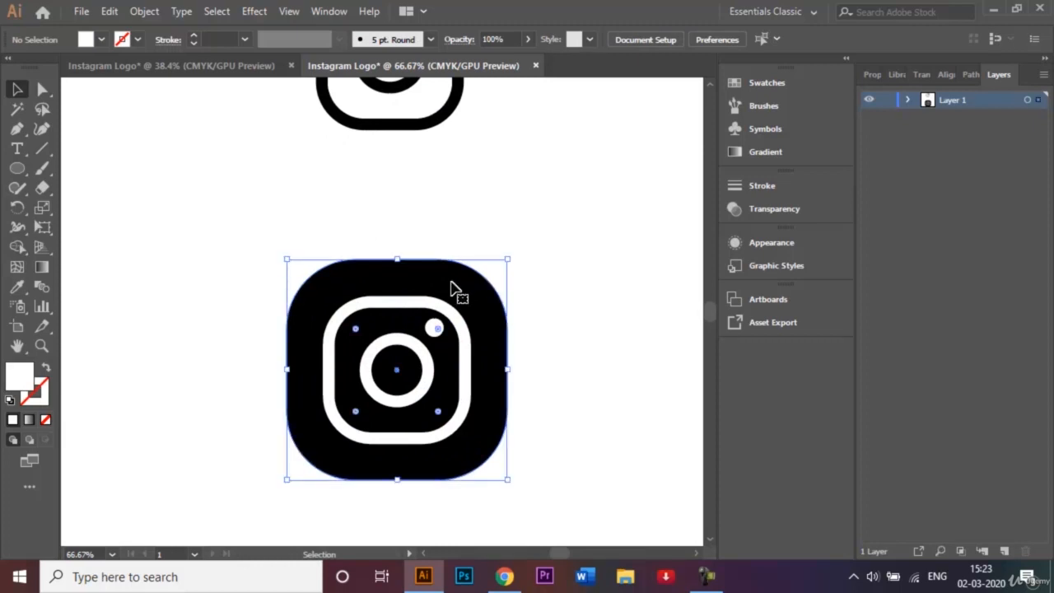
click(42, 269)
double_click(46, 274)
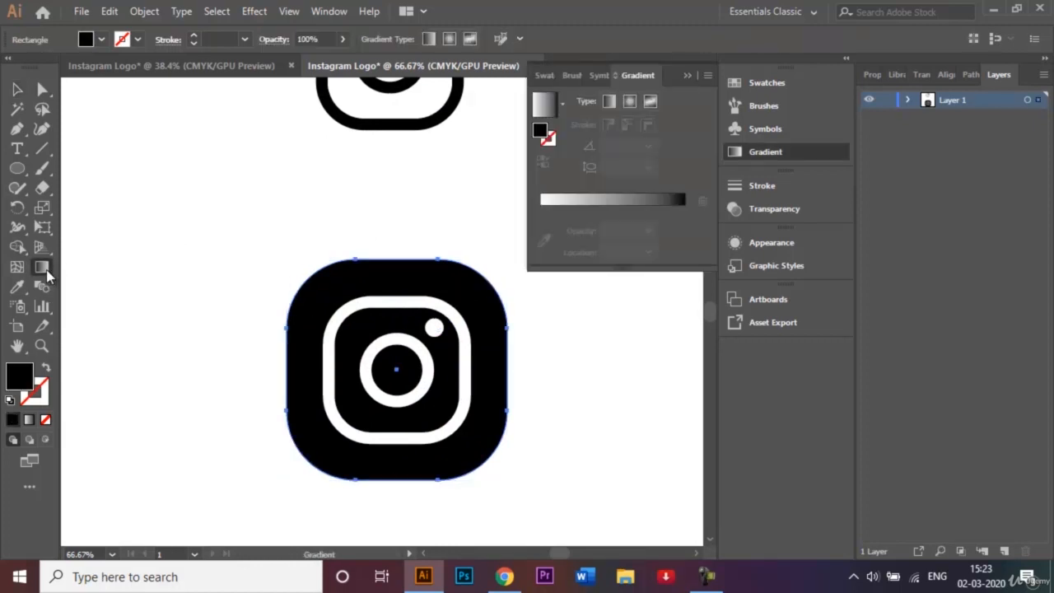
click(557, 201)
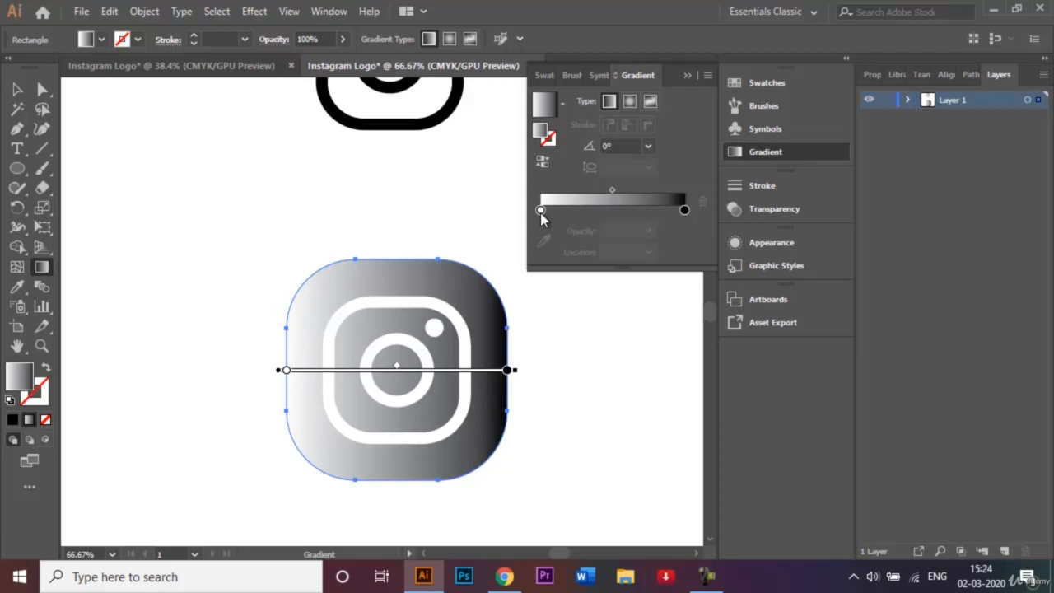
- Set the gradient's starting stop to yellow and add a magenta stop at about 37%
click(540, 211)
double_click(540, 211)
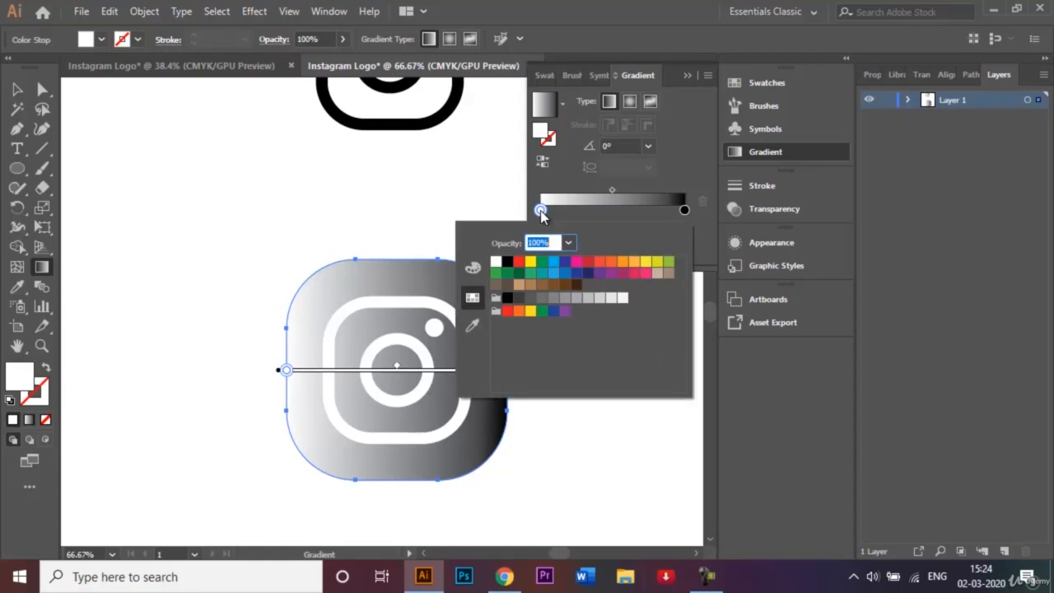
click(646, 262)
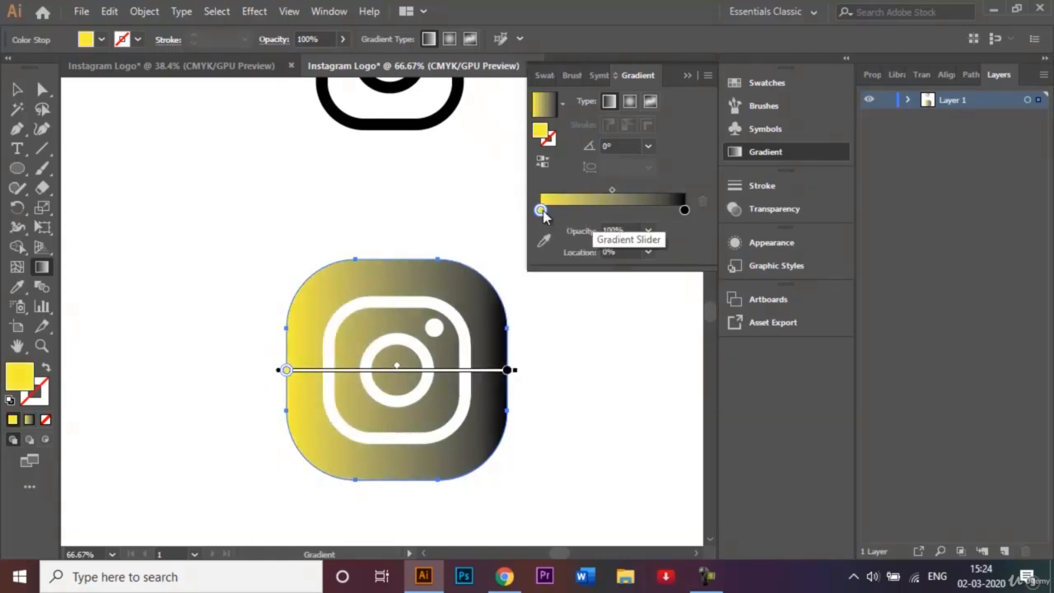
drag(541, 212, 598, 215)
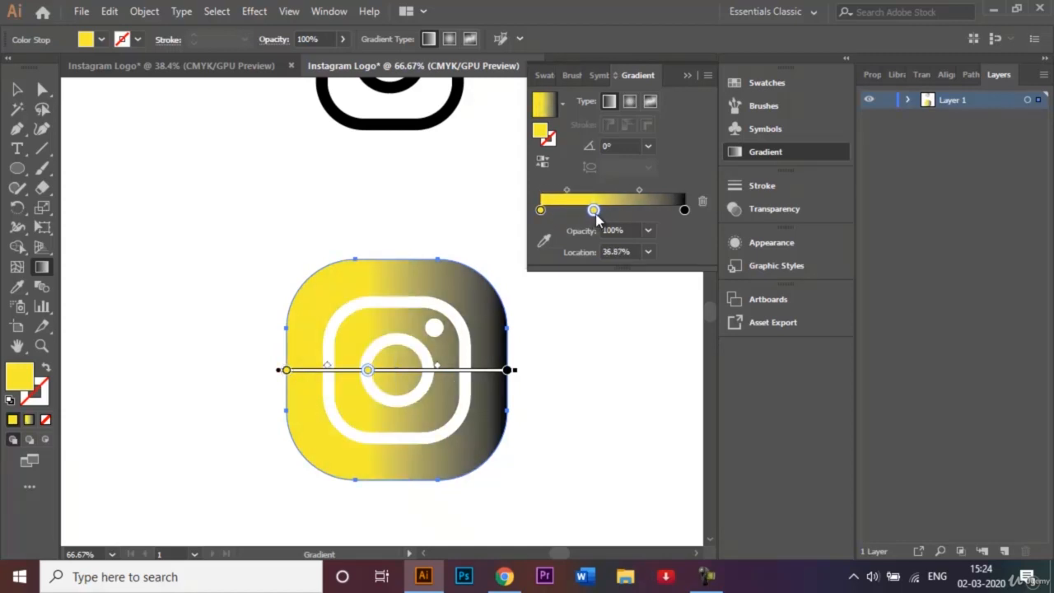
double_click(594, 211)
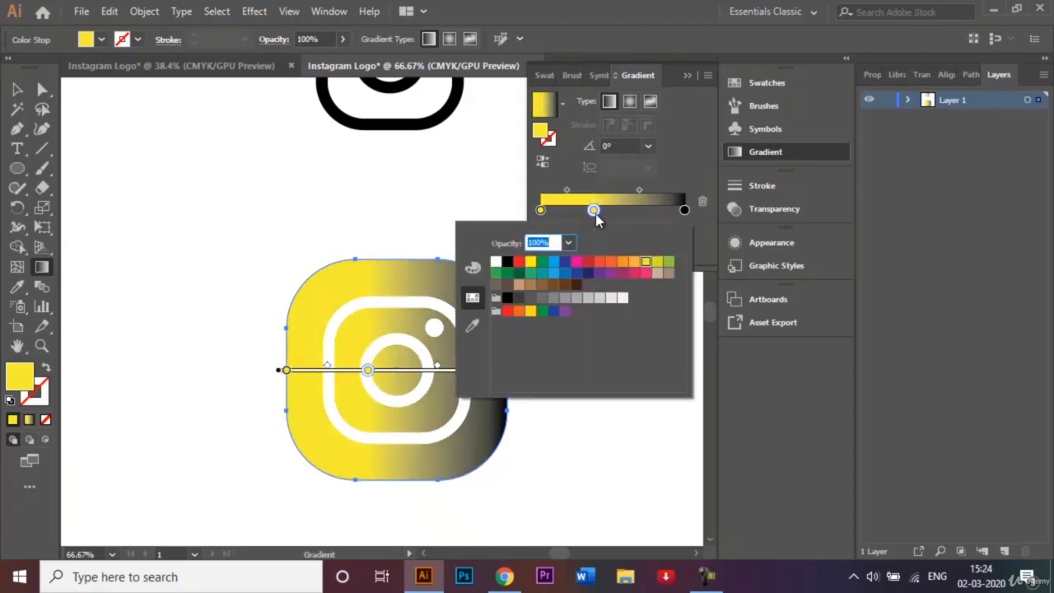
click(623, 274)
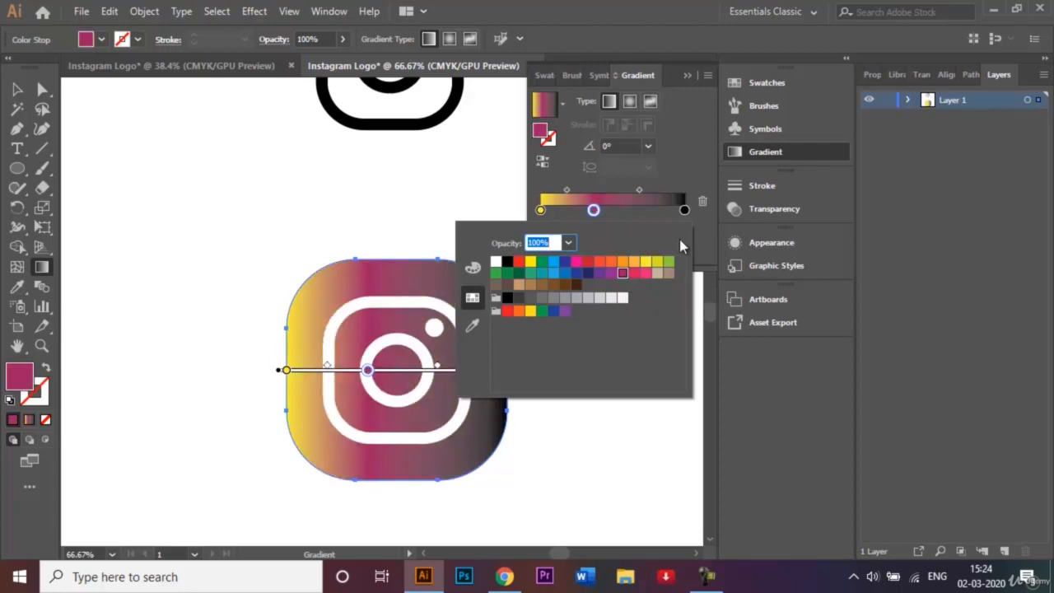
- Set the gradient's end stop to purple and its angle to -45°
click(684, 211)
double_click(684, 210)
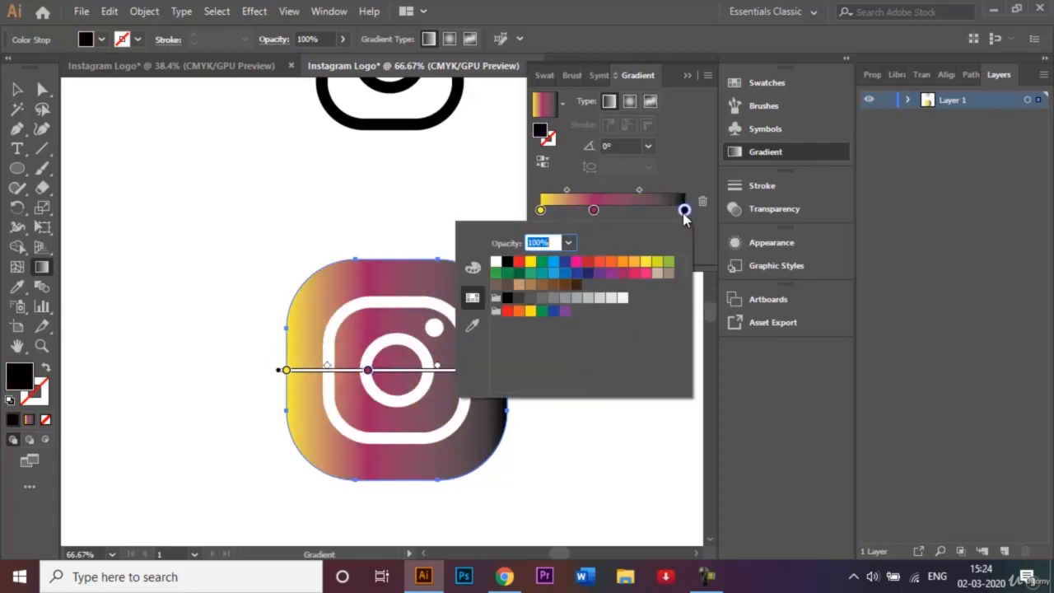
click(598, 274)
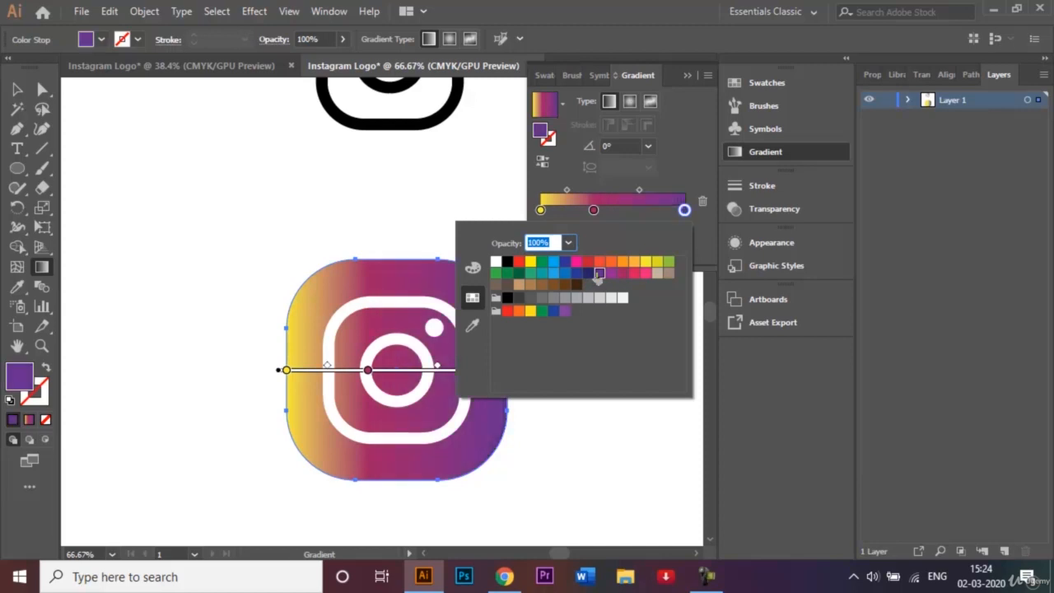
click(650, 147)
click(650, 145)
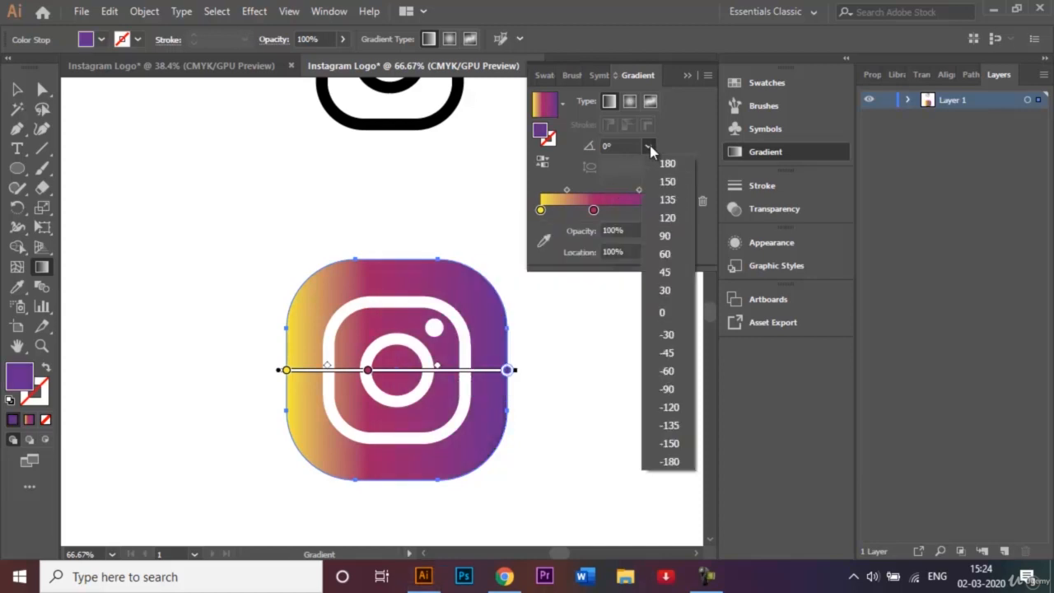
click(666, 360)
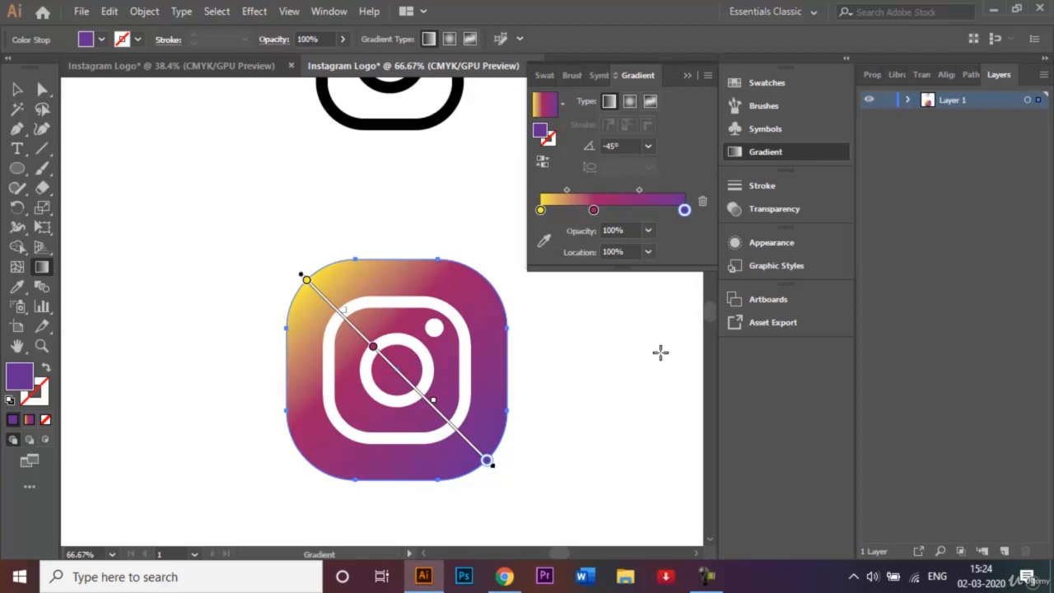
- Shift the gradient's magenta stop slightly closer to the yellow end, and deselect the square
click(690, 75)
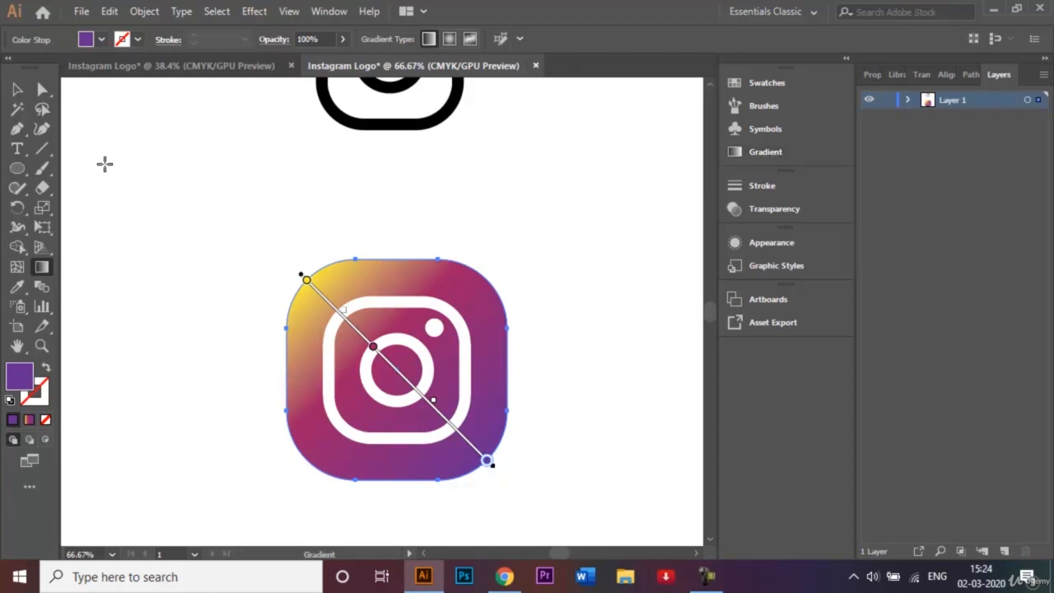
mouse_move(306, 281)
mouse_down()
mouse_move(317, 295)
mouse_move(302, 277)
mouse_up()
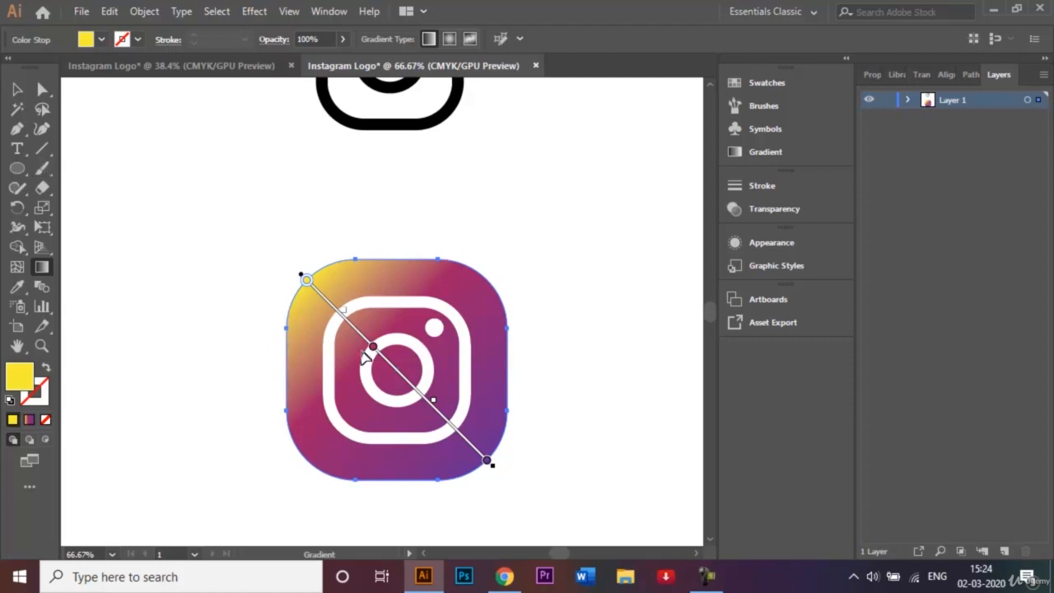
drag(373, 349, 359, 332)
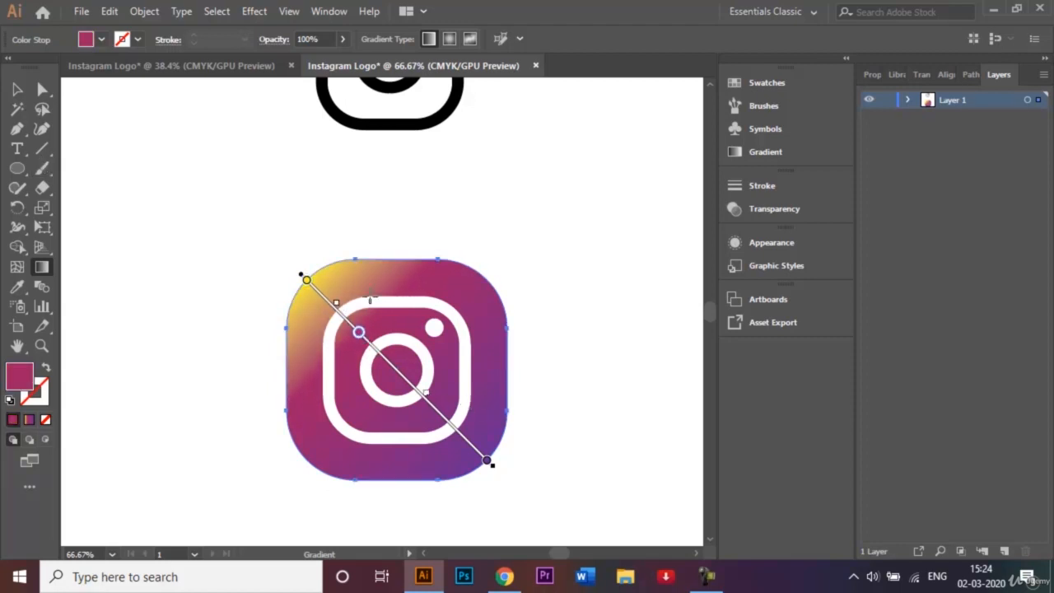
click(16, 89)
click(138, 183)
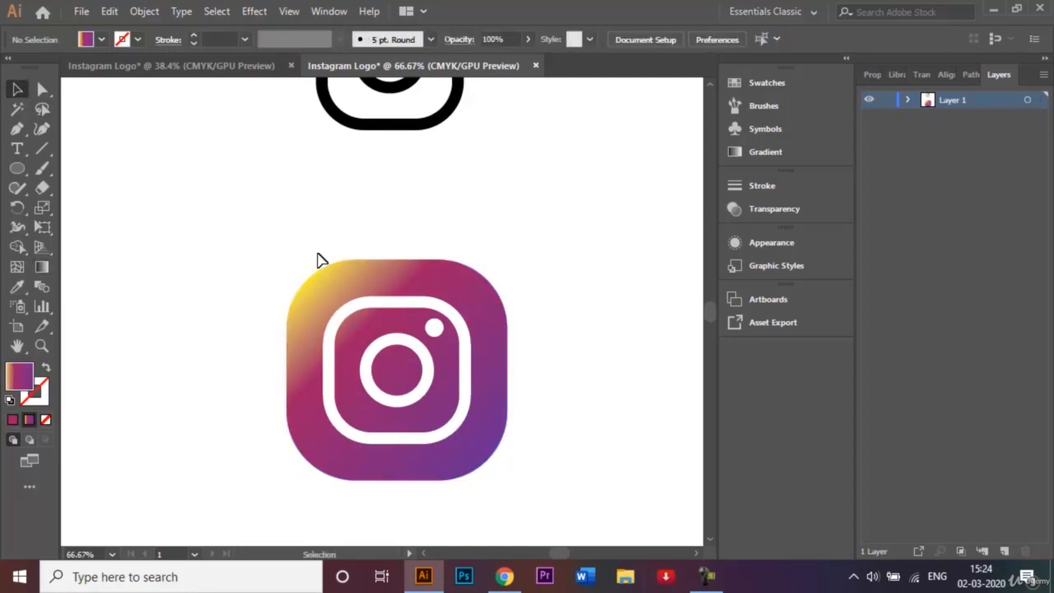
- Save the document as Instagram Logo.ai in the Logos folder, using the Illustrator CC version
key(ctrl+0)
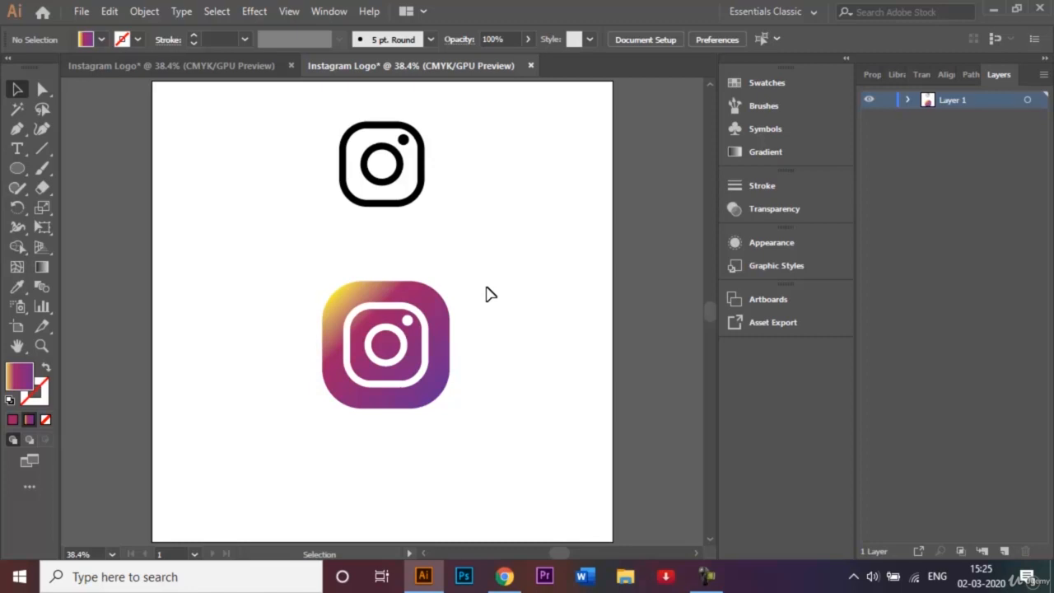
click(81, 12)
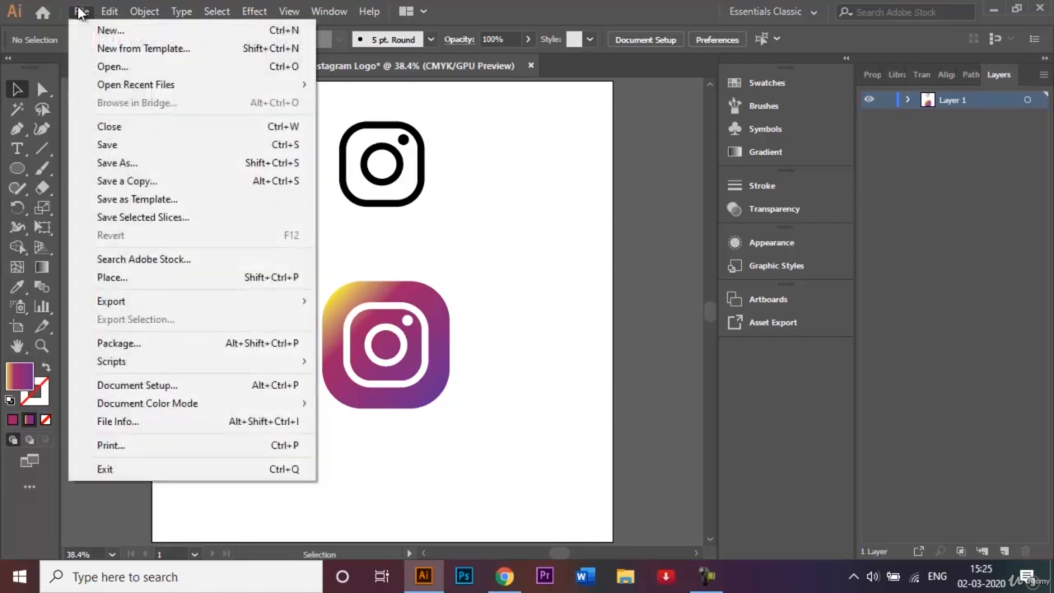
click(131, 165)
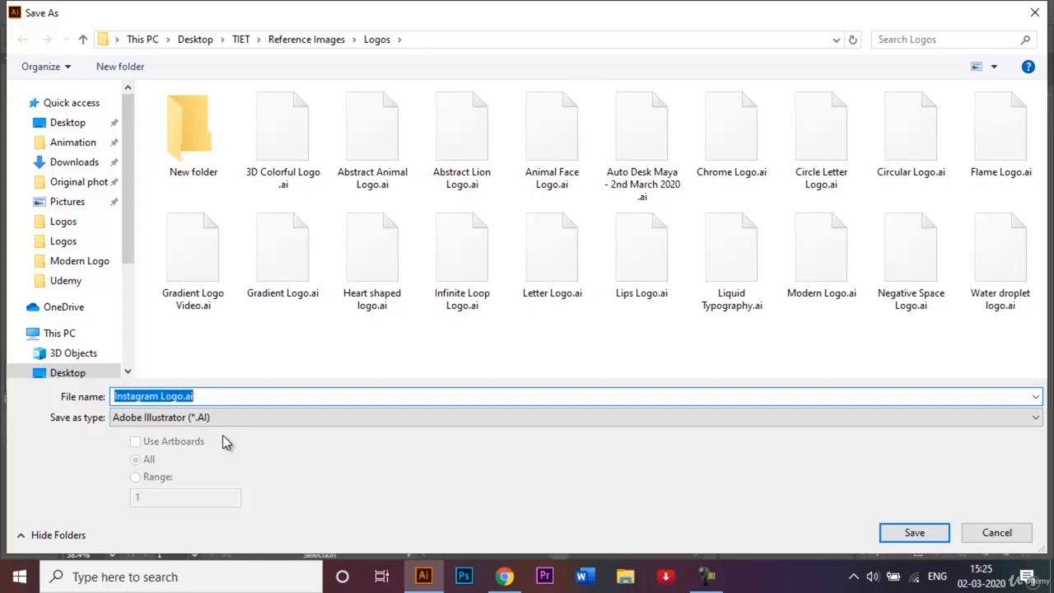
click(914, 533)
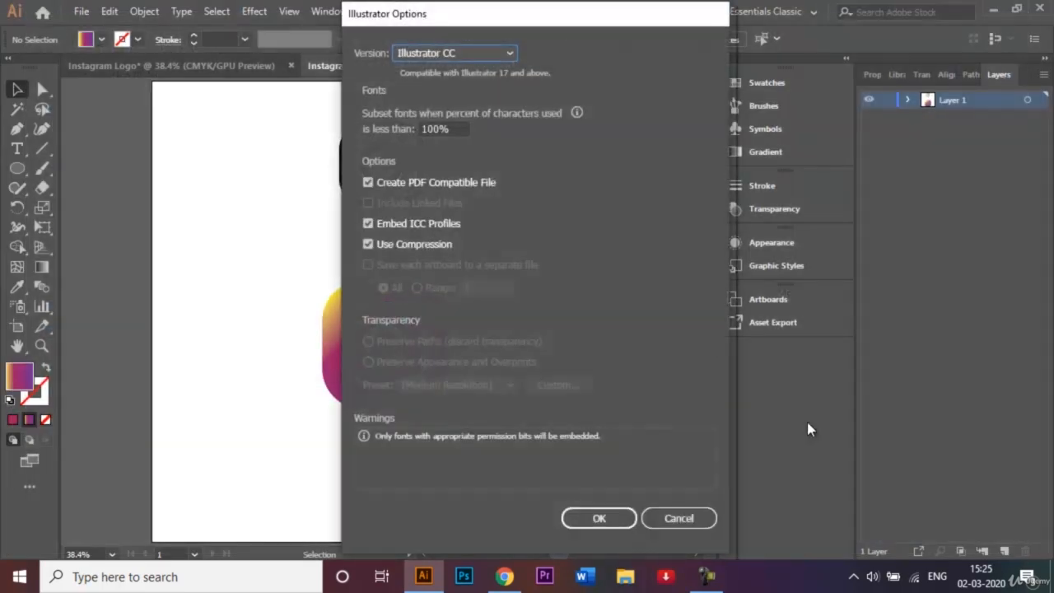
click(595, 516)
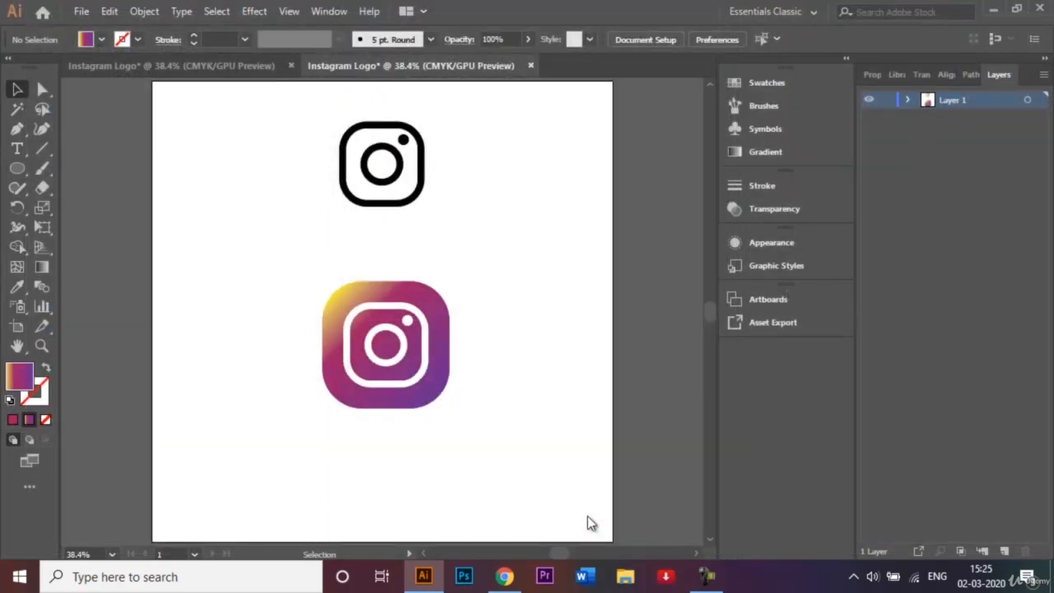